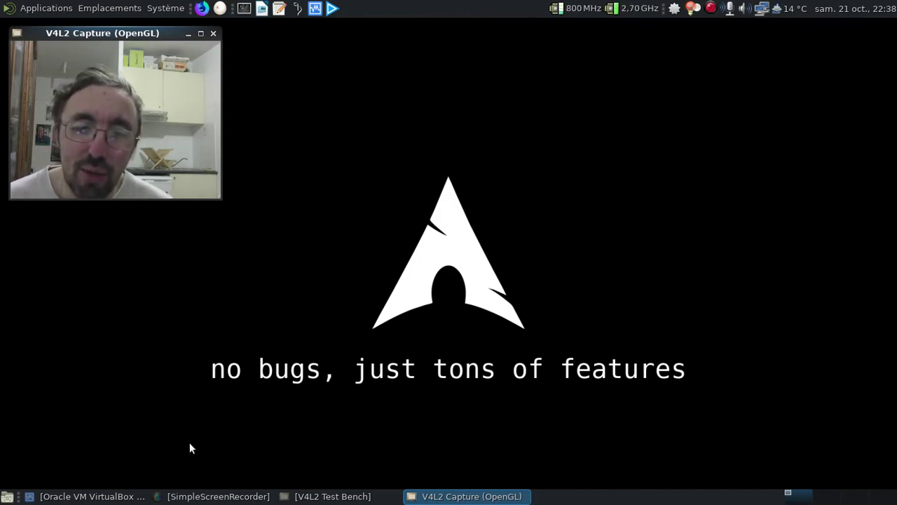
# Switch to VirtualBox, start the MS-Windows XP - OpenOffice.org 1.0 virtual machine, and minimize the machine manager window.
pyautogui.click(90, 496)
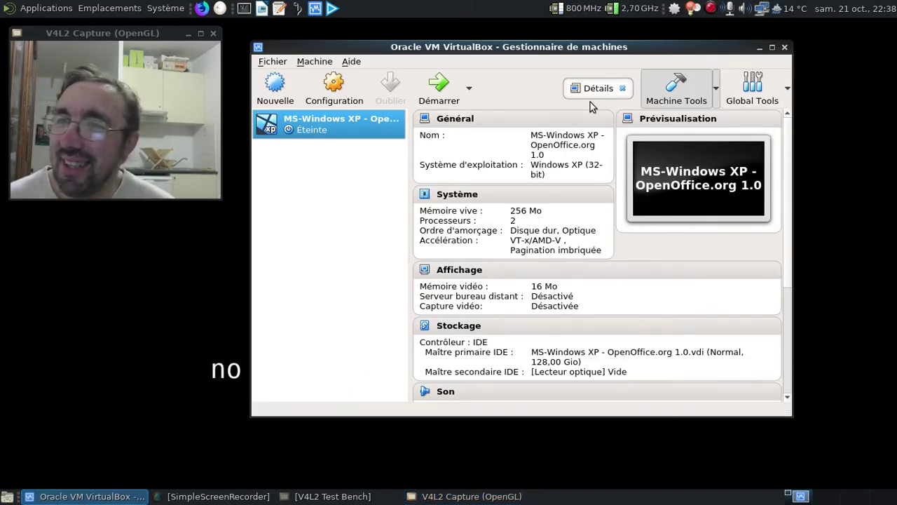
pyautogui.click(439, 88)
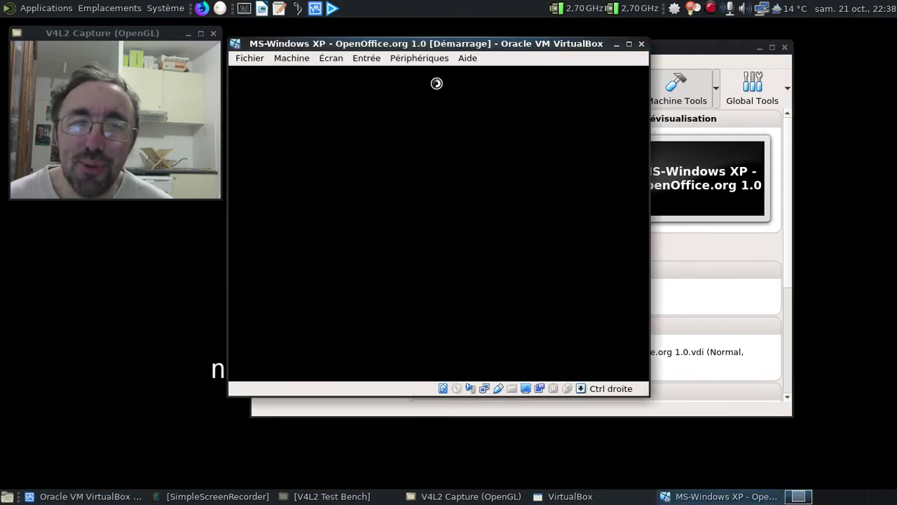
pyautogui.click(760, 48)
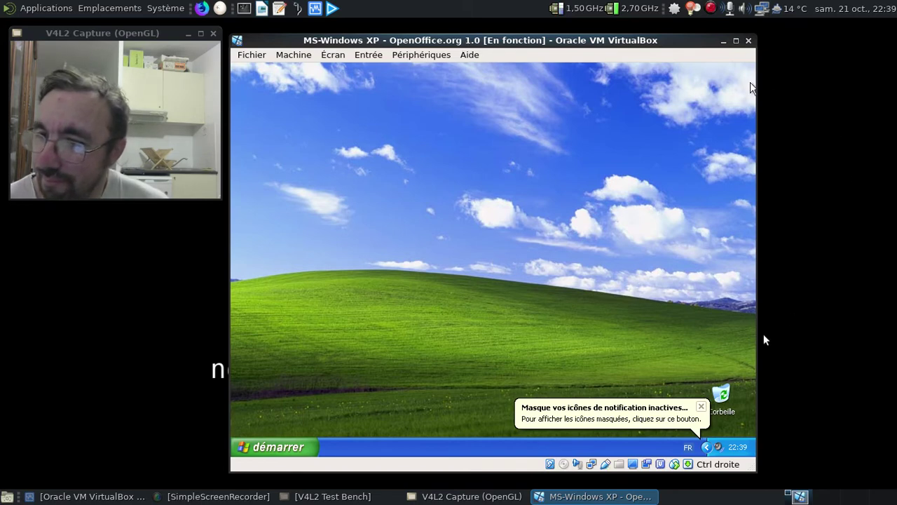
# Open Mes documents and check the properties of the OOo_1.0.0_Win32Intel_install_fr folder.
pyautogui.click(313, 452)
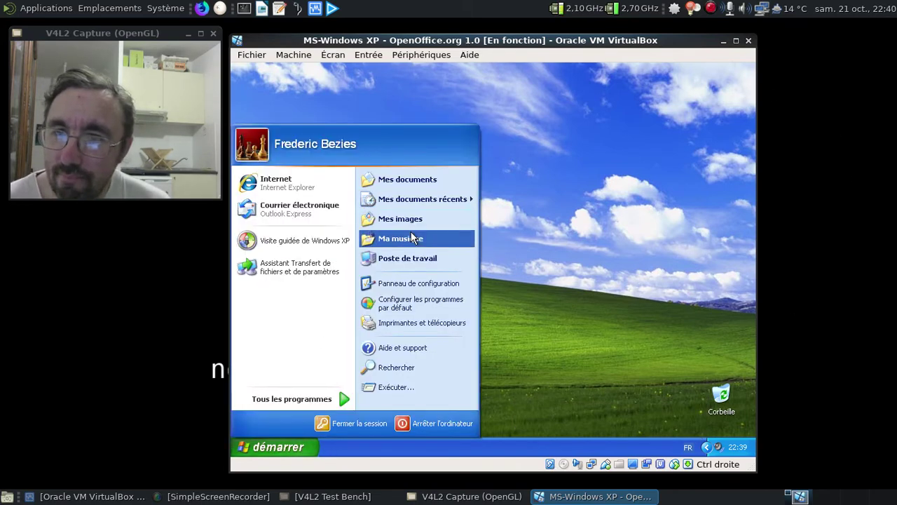
pyautogui.click(418, 184)
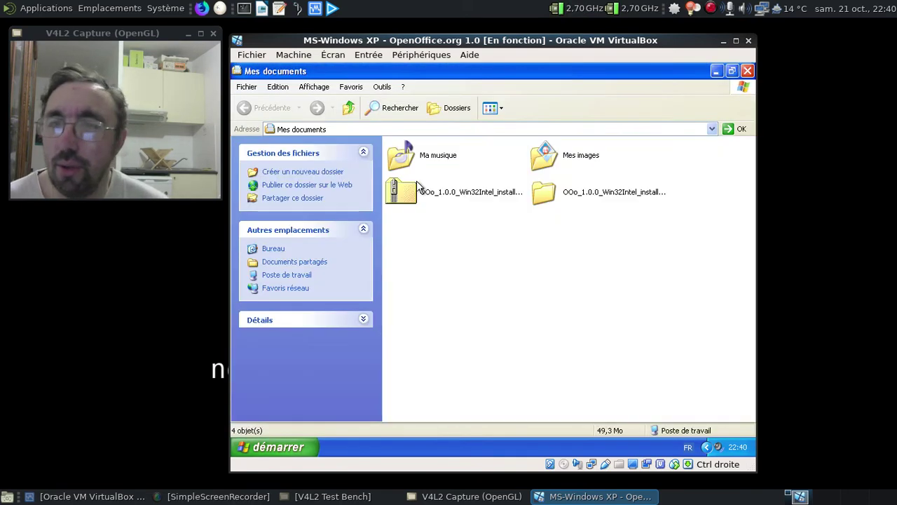
pyautogui.click(443, 197)
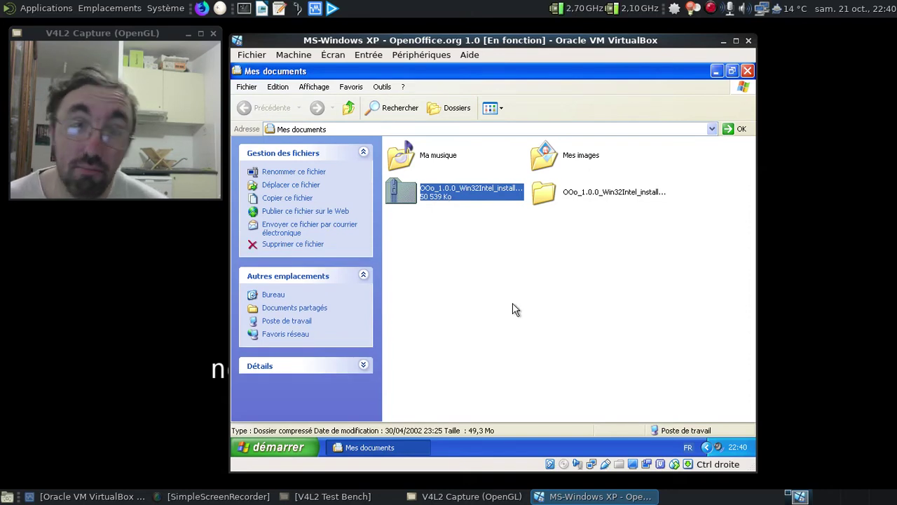
pyautogui.click(584, 200)
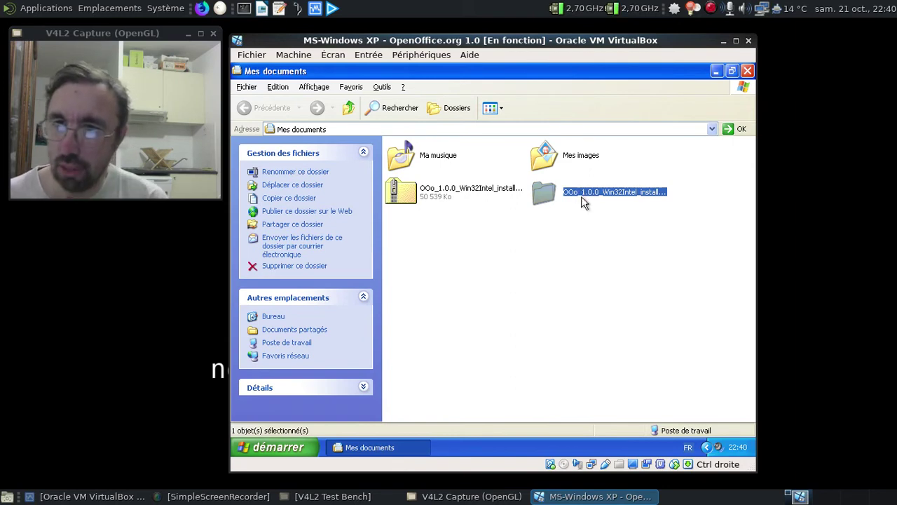
pyautogui.hotkey('alt', 'Return')
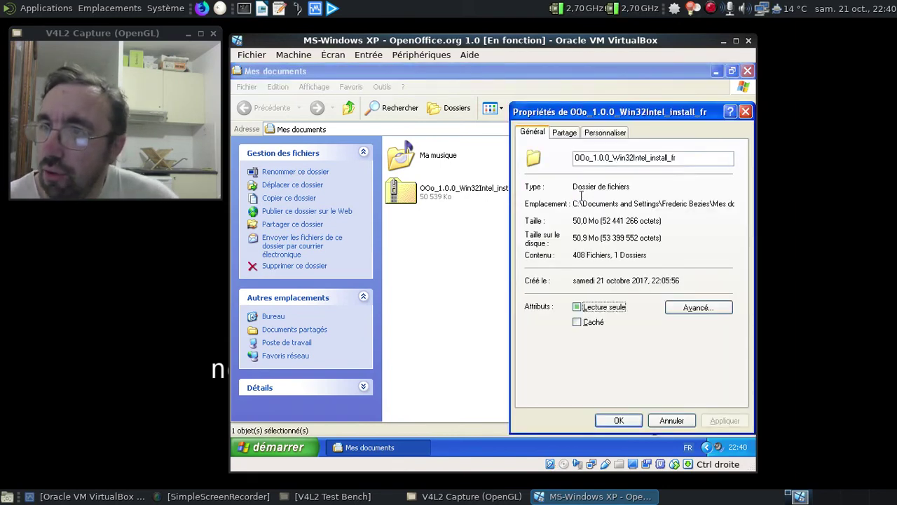
pyautogui.click(631, 420)
# Run the setup program from the install subfolder of OOo_1.0.0_Win32Intel_install_fr and close the folder window.
pyautogui.doubleClick(615, 194)
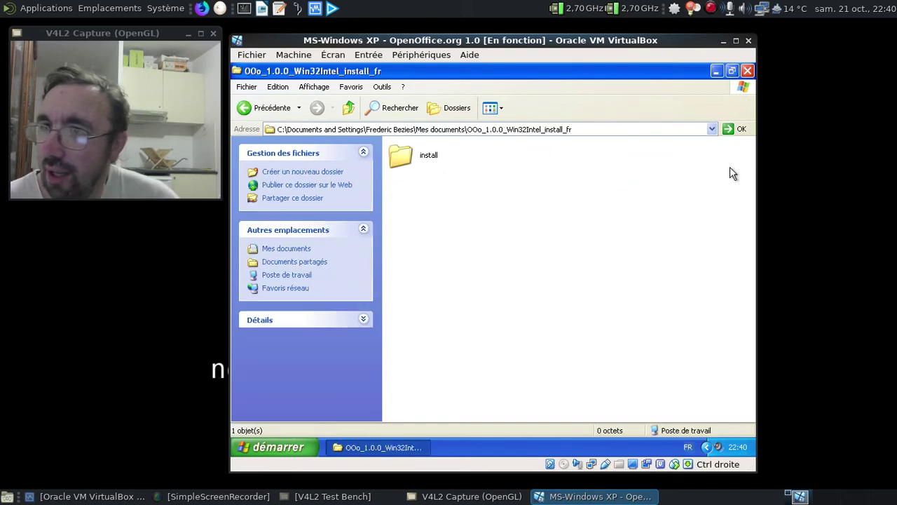
pyautogui.click(424, 152)
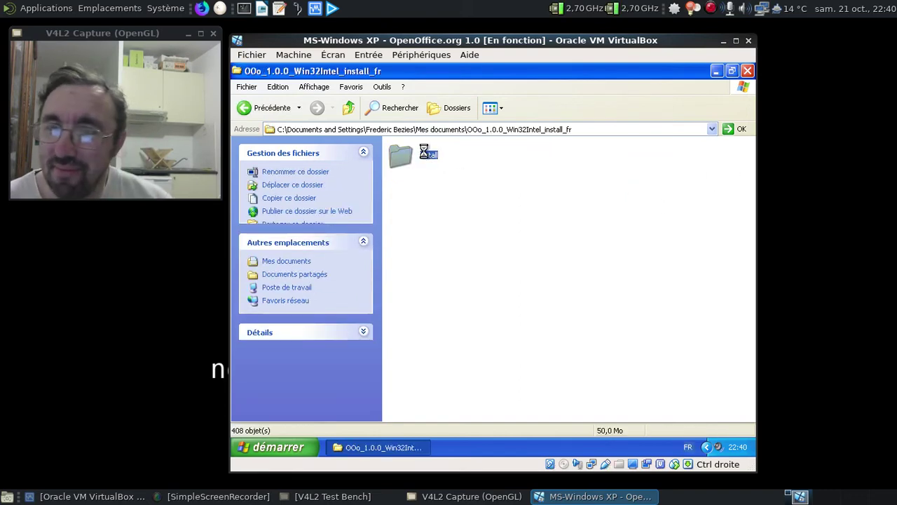
pyautogui.doubleClick(424, 153)
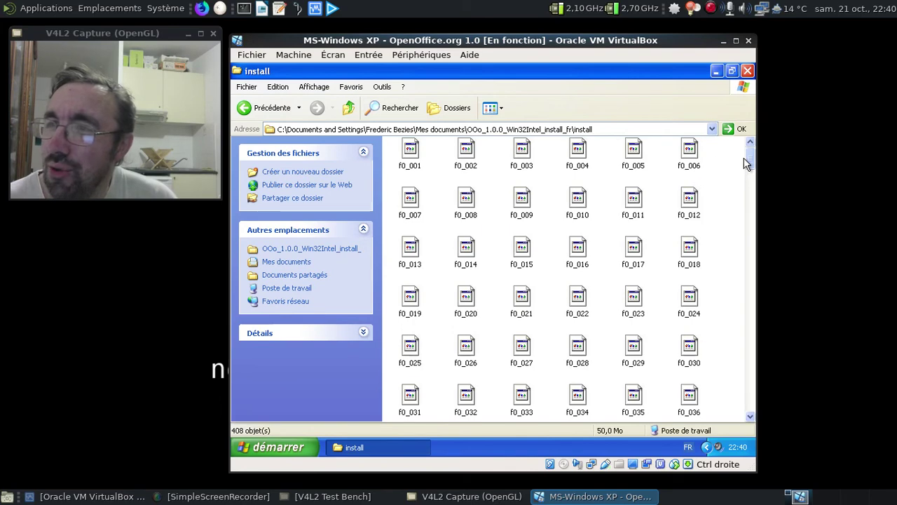
pyautogui.moveTo(749, 160); pyautogui.dragTo(750, 403)
pyautogui.click(636, 413)
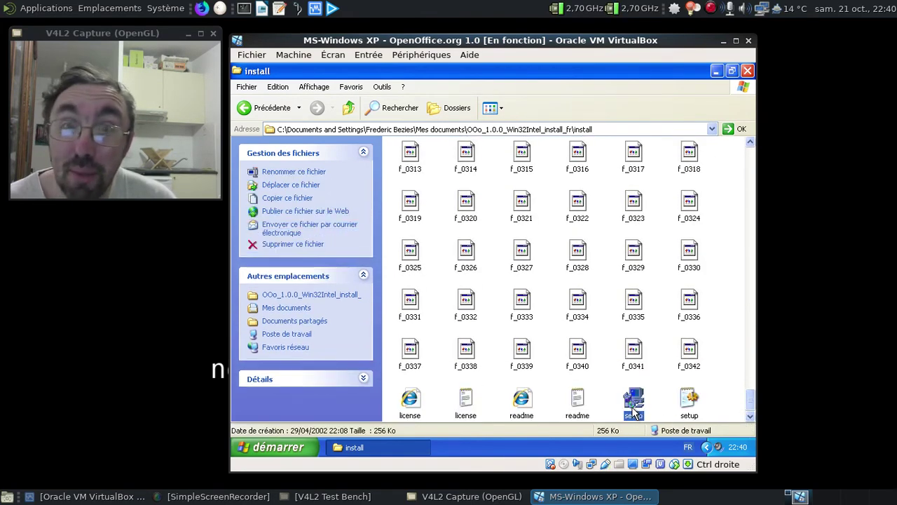
pyautogui.doubleClick(633, 414)
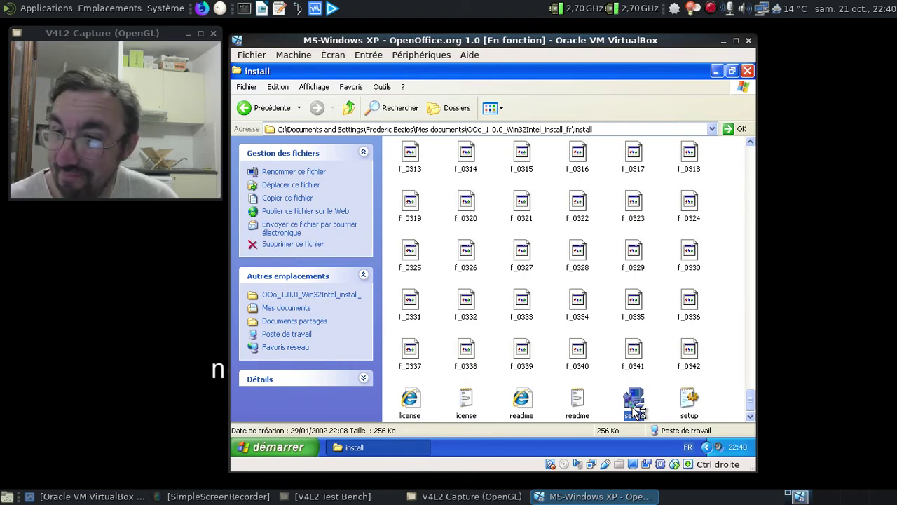
pyautogui.click(747, 70)
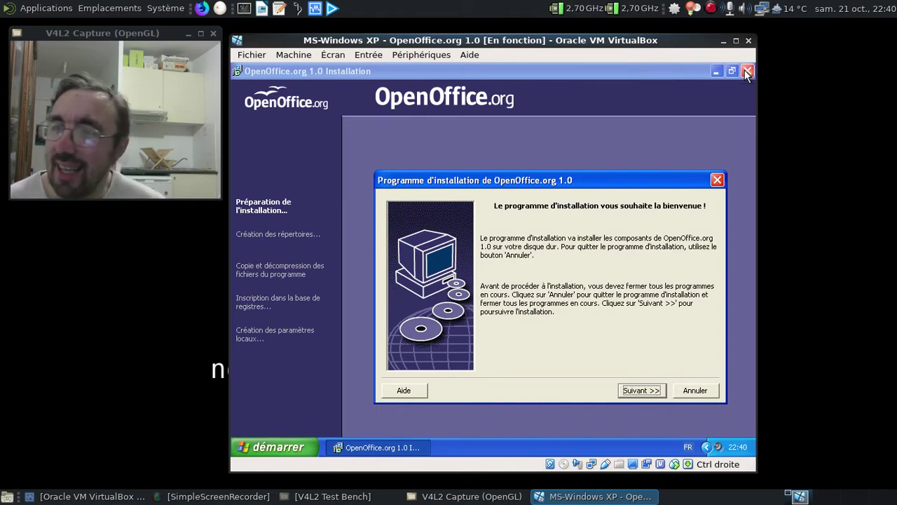
# Advance the installer past the welcome page and the important information text to the identity data form.
pyautogui.click(642, 390)
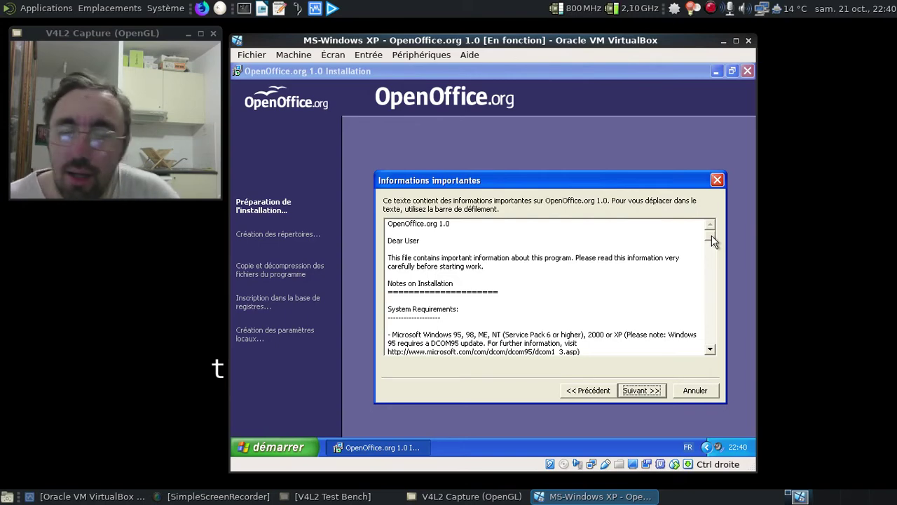
pyautogui.moveTo(711, 235); pyautogui.dragTo(717, 343)
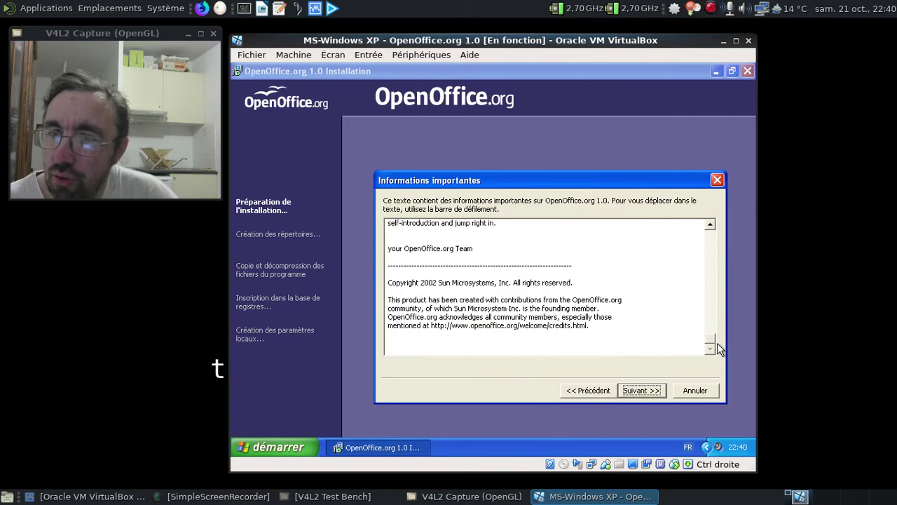
pyautogui.click(654, 394)
pyautogui.click(654, 393)
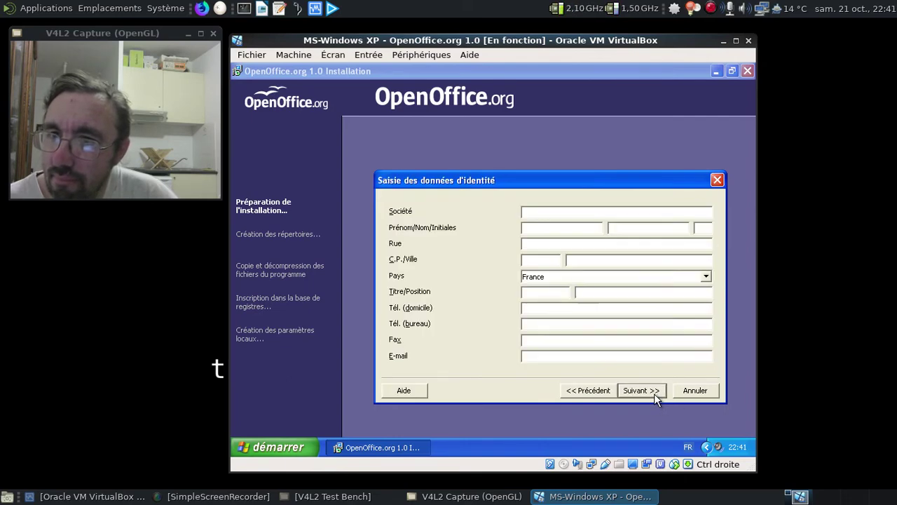
# Enter the first and last name in the identity form, leave the other fields at their defaults, and continue.
pyautogui.click(556, 227)
pyautogui.write('Frederic')
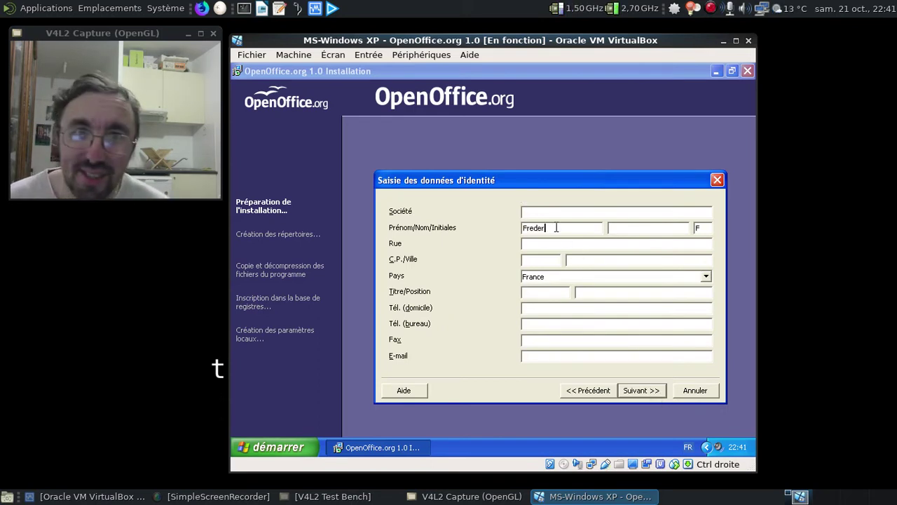
pyautogui.press('Tab')
pyautogui.write('Bezies')
pyautogui.press('Tab')
pyautogui.press('Tab')
pyautogui.press('Tab')
pyautogui.press('Tab')
pyautogui.press('Tab')
pyautogui.press('Tab')
pyautogui.press('Tab')
pyautogui.press('Tab')
pyautogui.press('Tab')
pyautogui.press('Tab')
pyautogui.press('Tab')
pyautogui.press('Tab')
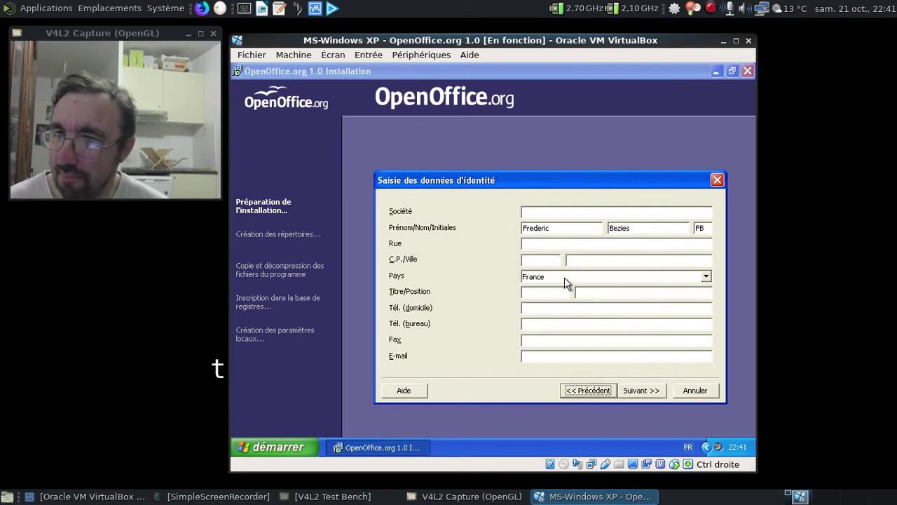
pyautogui.click(637, 389)
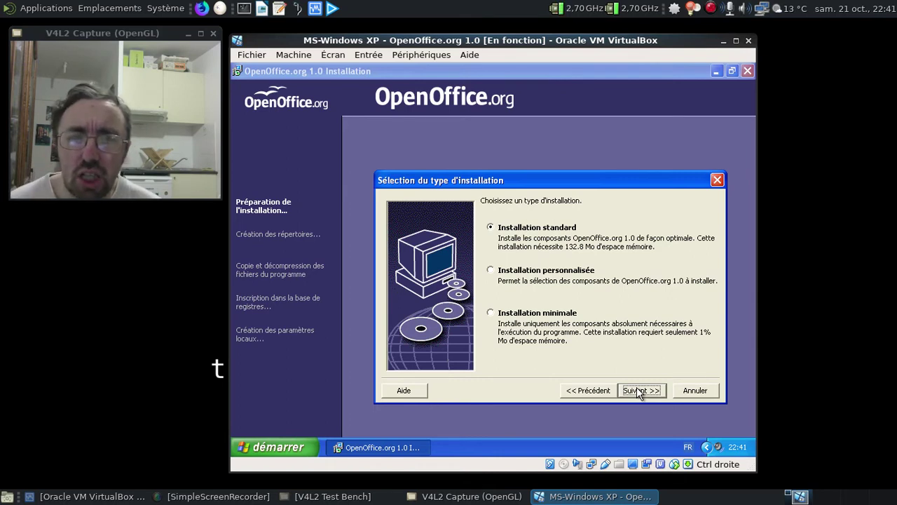
# Choose the custom installation type (Installation personnalisée) and continue to the module selection.
pyautogui.click(553, 271)
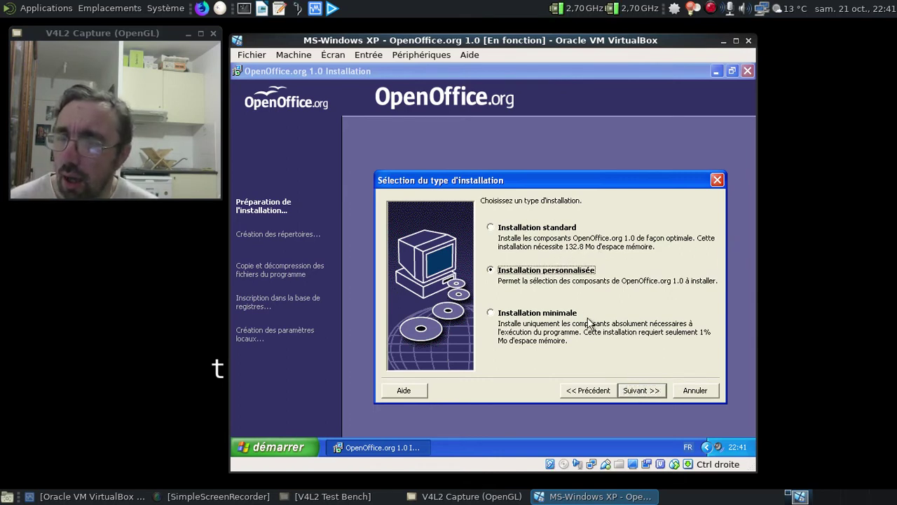
pyautogui.click(640, 391)
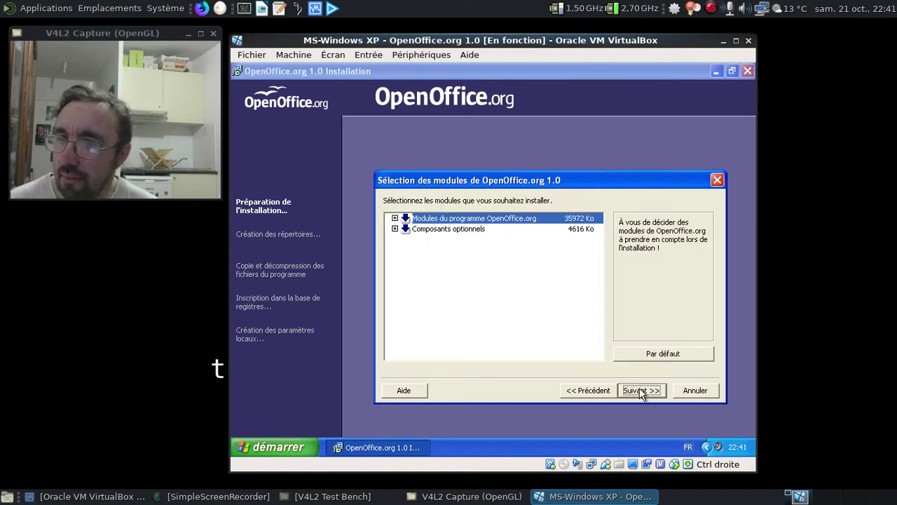
# Examine the optional components (Composants optionnels), including the list of image filters.
pyautogui.click(395, 229)
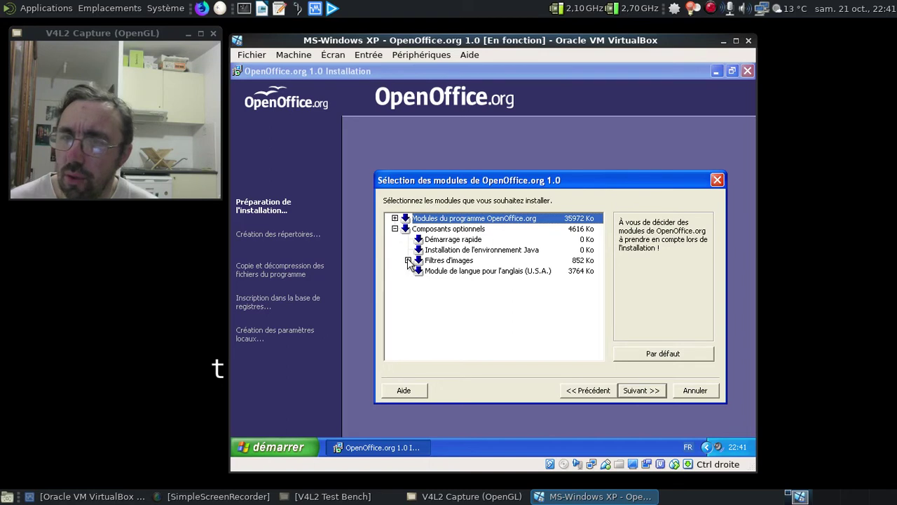
pyautogui.click(408, 260)
pyautogui.scroll(-3, 420, 268)
pyautogui.scroll(3, 456, 276)
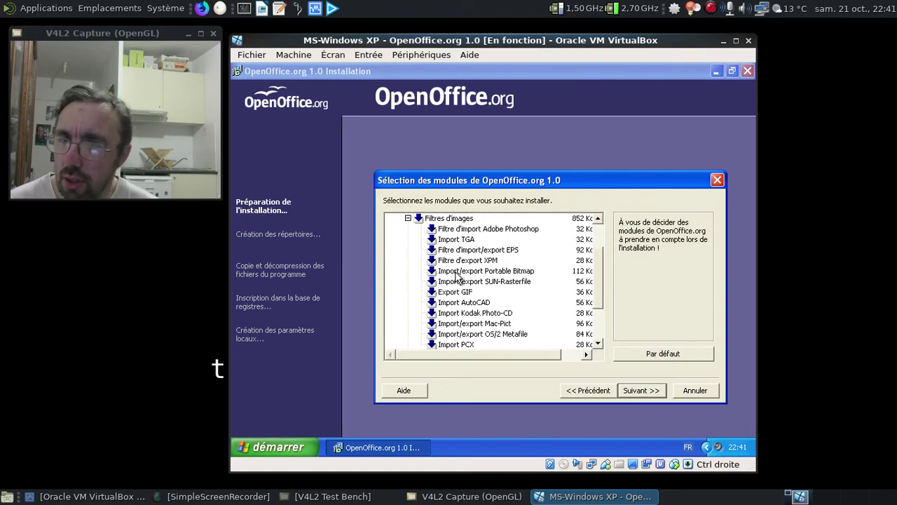
pyautogui.click(408, 250)
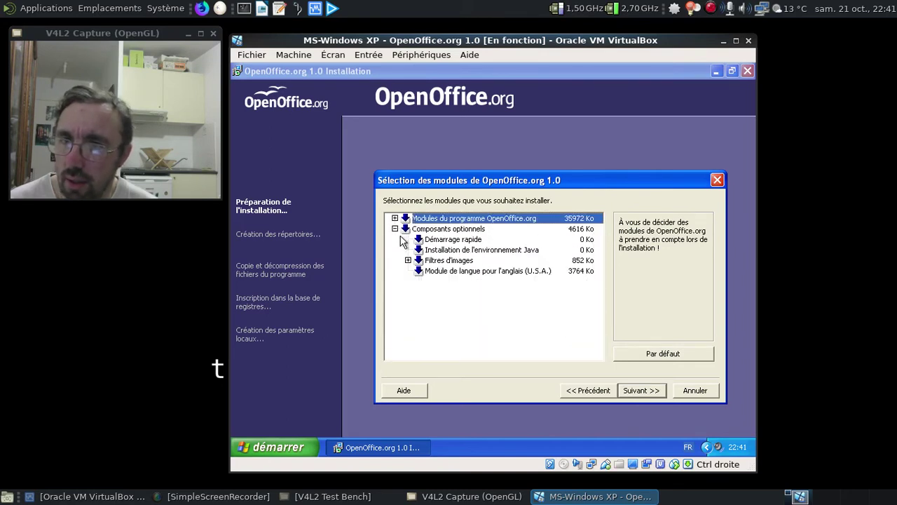
pyautogui.click(395, 229)
# Examine the OpenOffice.org program modules by looking into the Math, Draw, Impress, Calc and Writer entries.
pyautogui.click(395, 218)
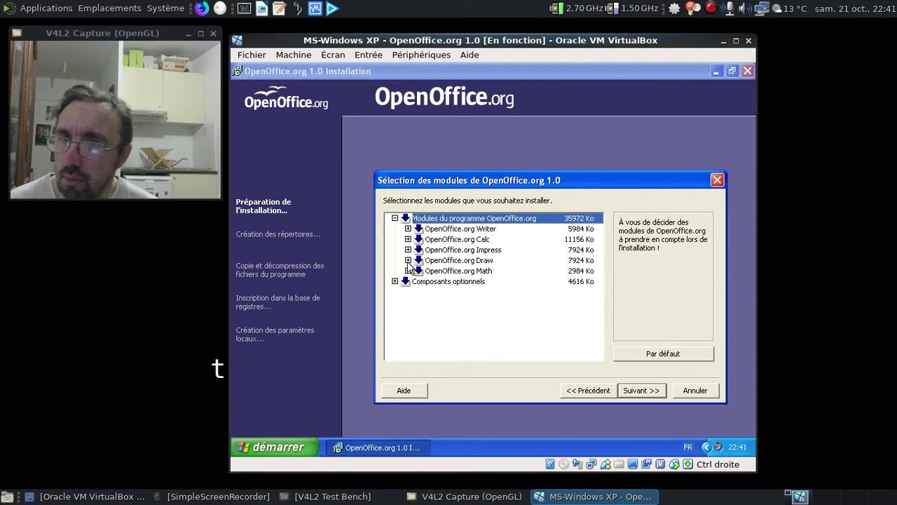
pyautogui.click(408, 270)
pyautogui.click(408, 260)
pyautogui.click(408, 260)
pyautogui.click(408, 249)
pyautogui.click(408, 249)
pyautogui.click(408, 239)
pyautogui.click(408, 239)
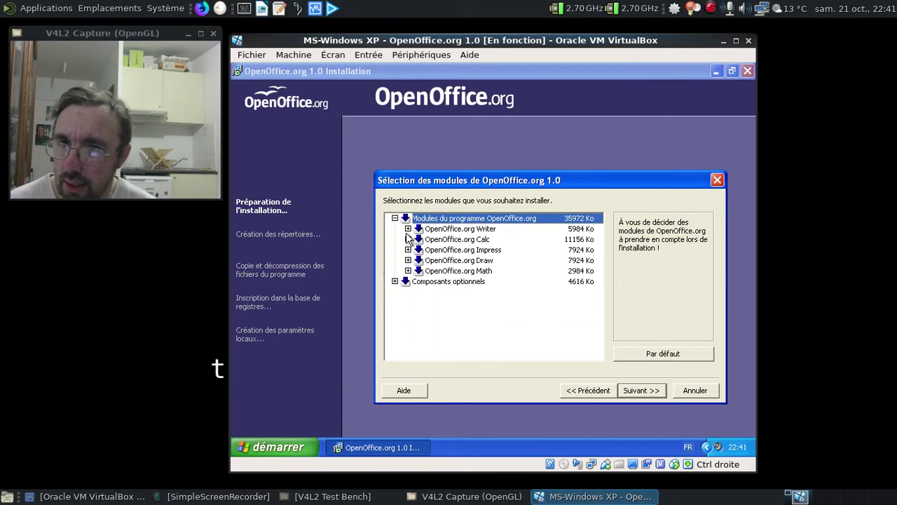
pyautogui.click(408, 228)
pyautogui.click(408, 229)
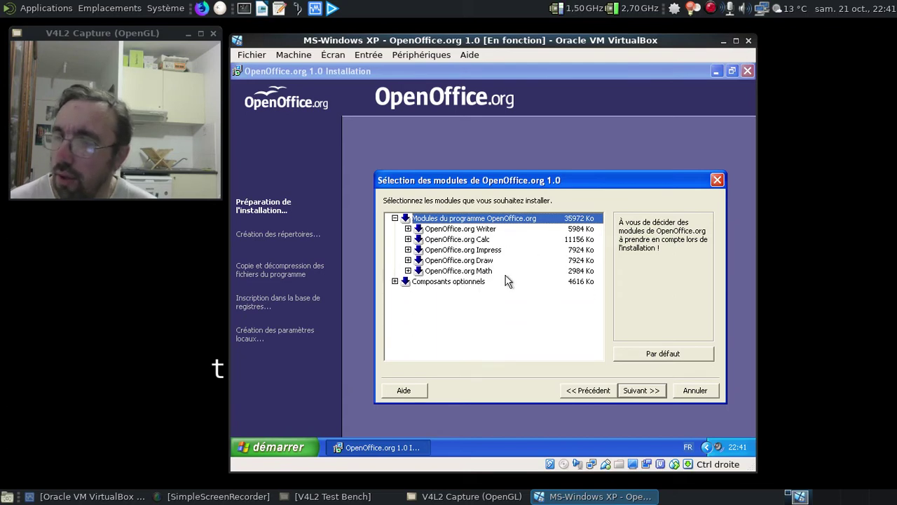
# Accept the module selection and the directory C:\Program Files\OpenOffice.org1.0, and start the installation.
pyautogui.click(634, 390)
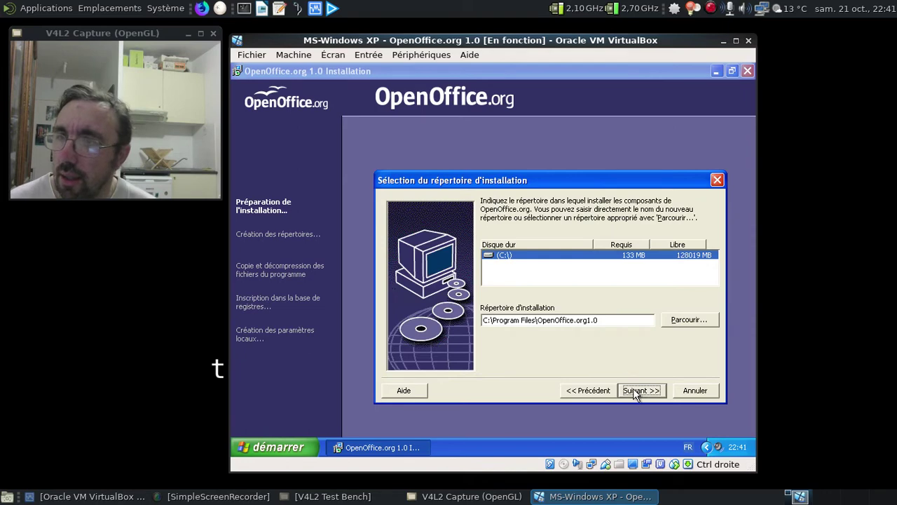
pyautogui.click(636, 391)
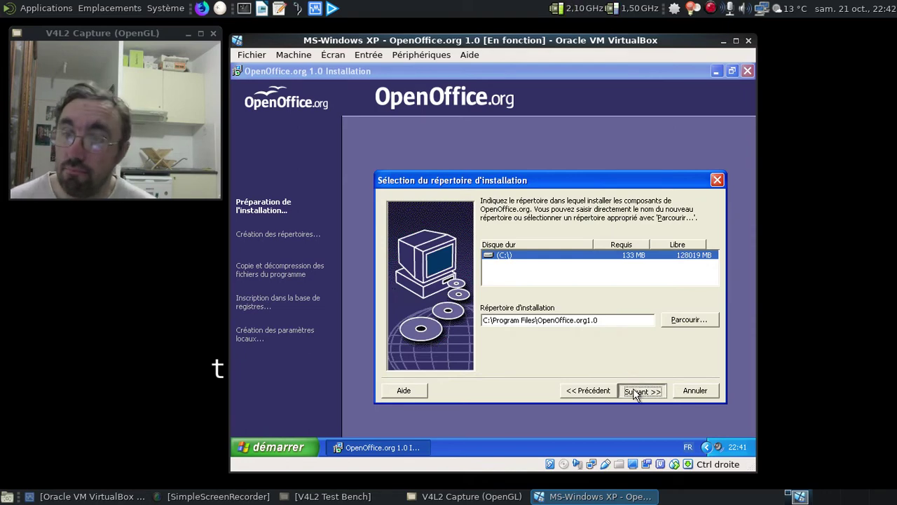
pyautogui.click(532, 313)
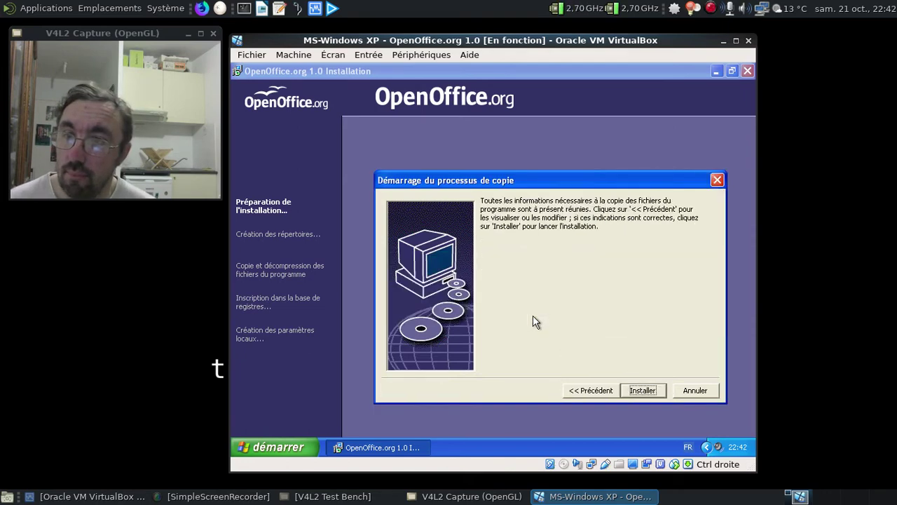
pyautogui.click(633, 392)
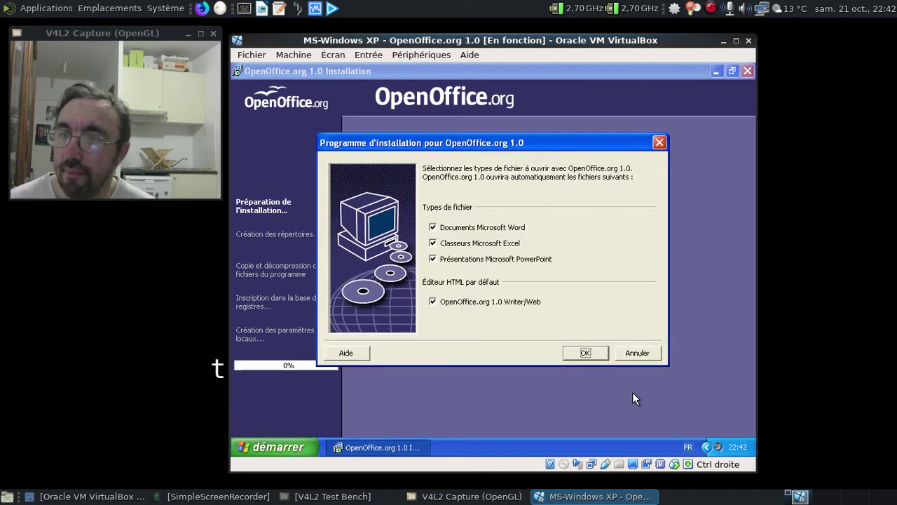
# Accept the Word, Excel, PowerPoint and Writer/Web HTML editor associations, and continue without Java or JavaScript support.
pyautogui.moveTo(489, 149); pyautogui.dragTo(545, 152)
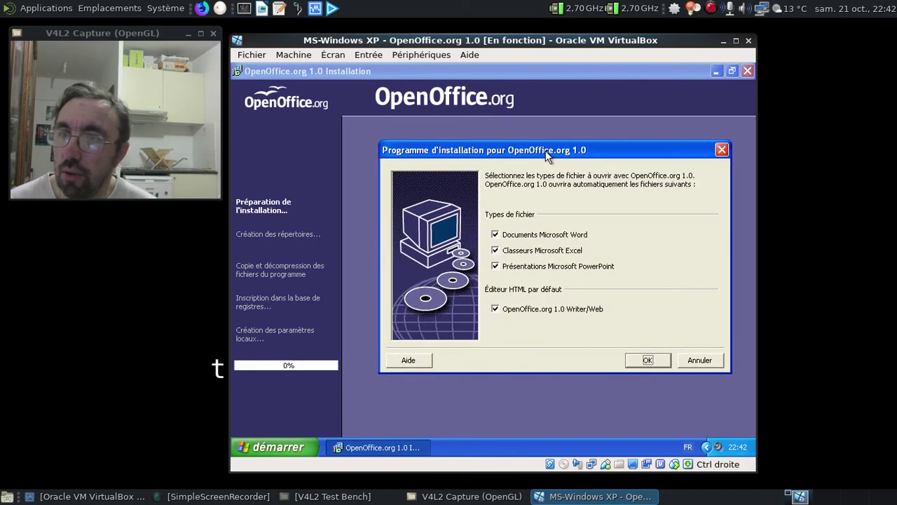
pyautogui.click(646, 358)
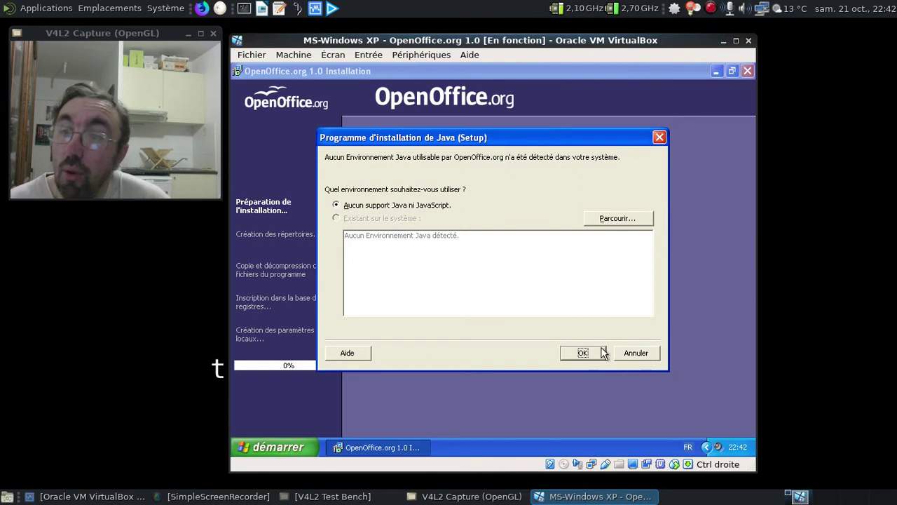
pyautogui.click(601, 348)
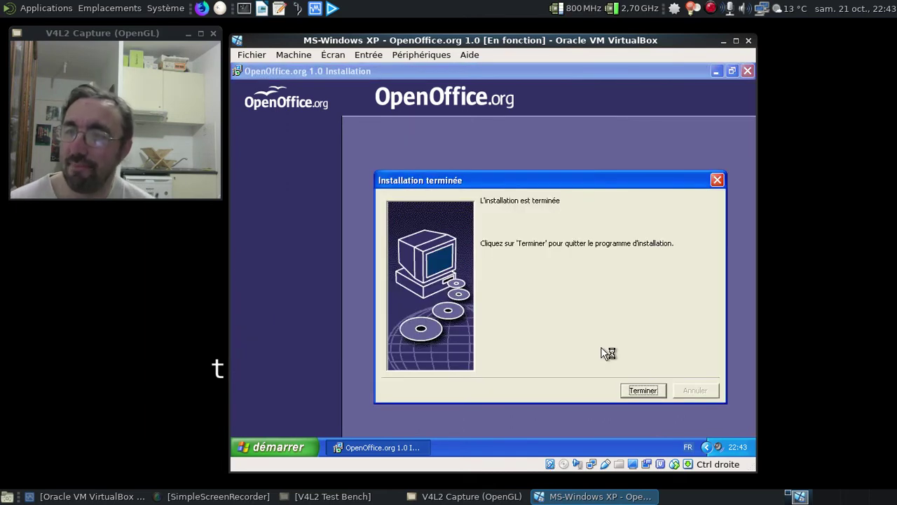
# Exit the finished installer and start a new text document, dismissing the address data source AutoPilot and the paragraph styles window.
pyautogui.click(643, 390)
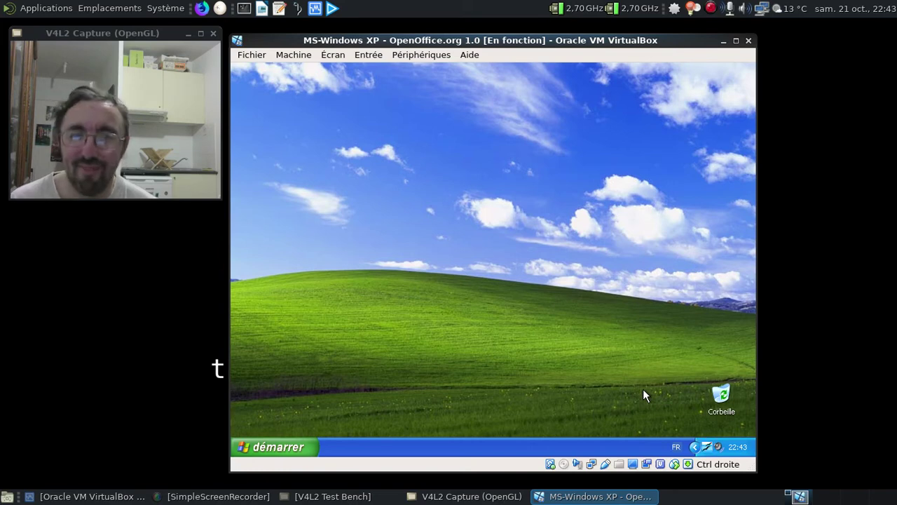
pyautogui.rightClick(707, 449)
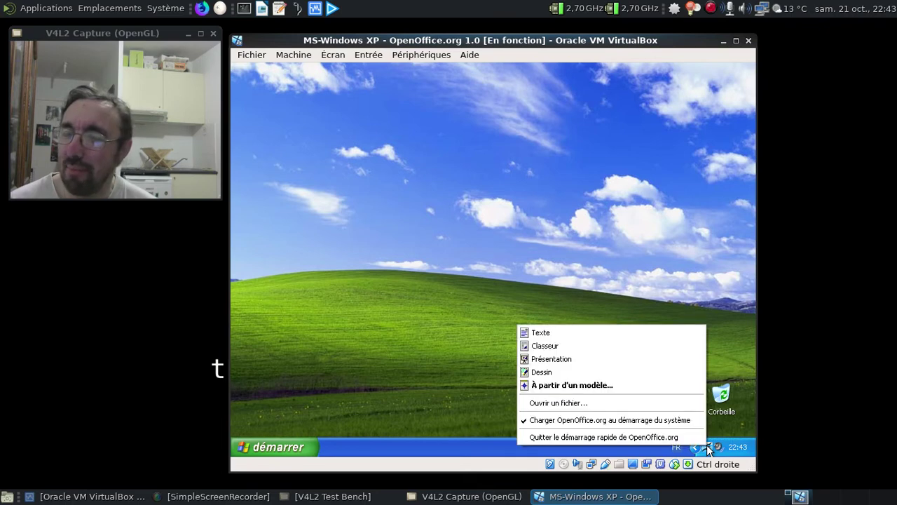
pyautogui.click(602, 334)
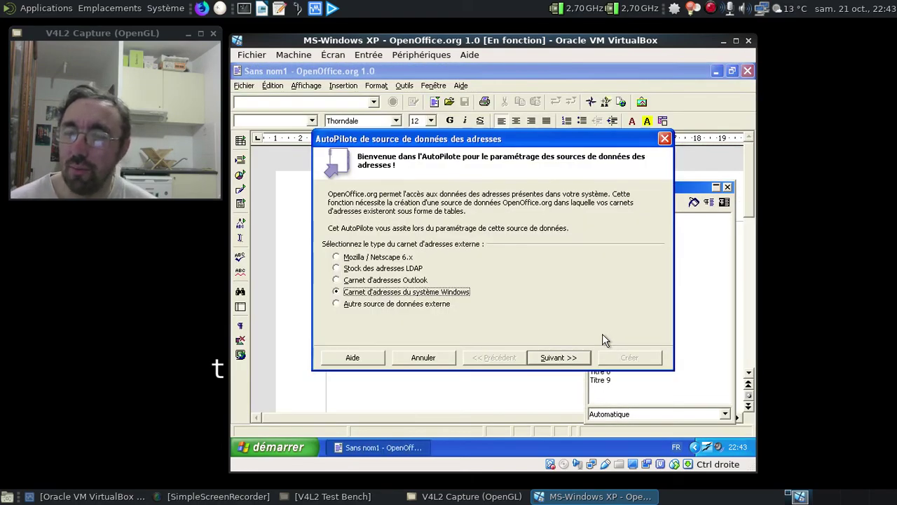
pyautogui.click(664, 139)
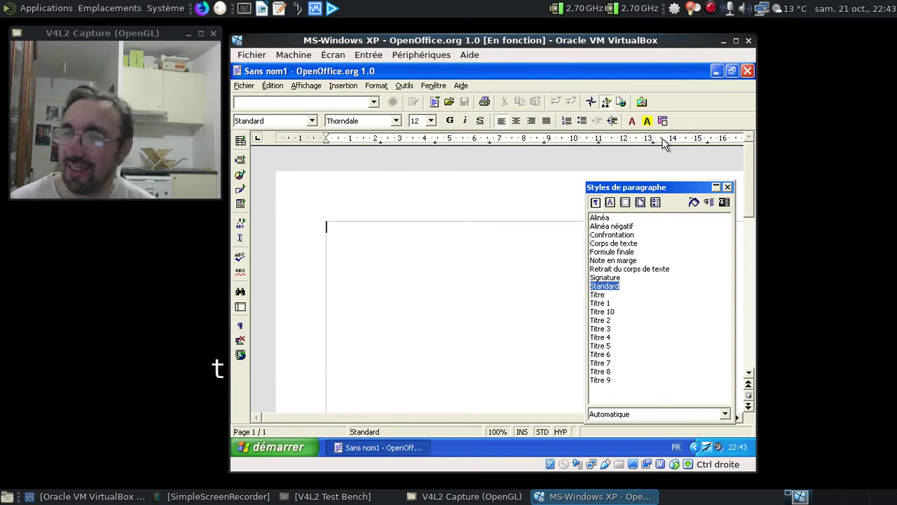
pyautogui.click(726, 187)
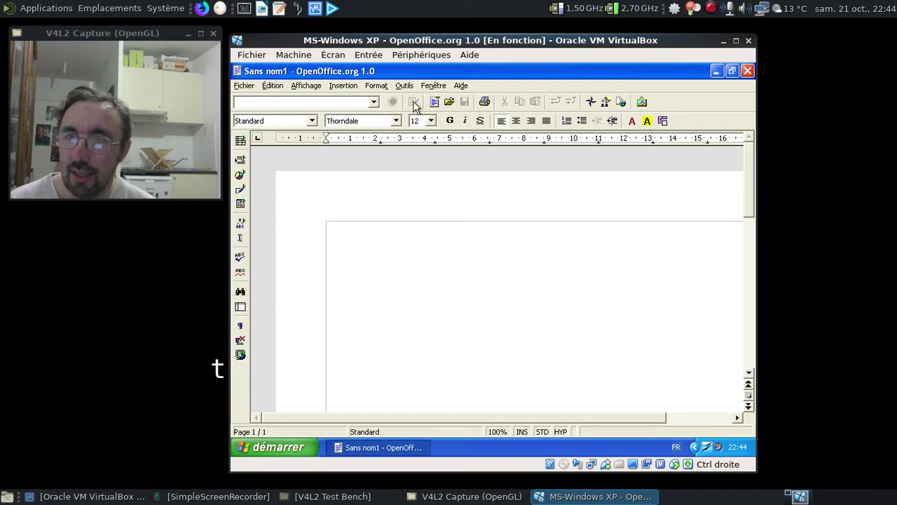
# Try out a second blank text document and a table of 5 columns and 2 rows, discarding both.
pyautogui.click(435, 101)
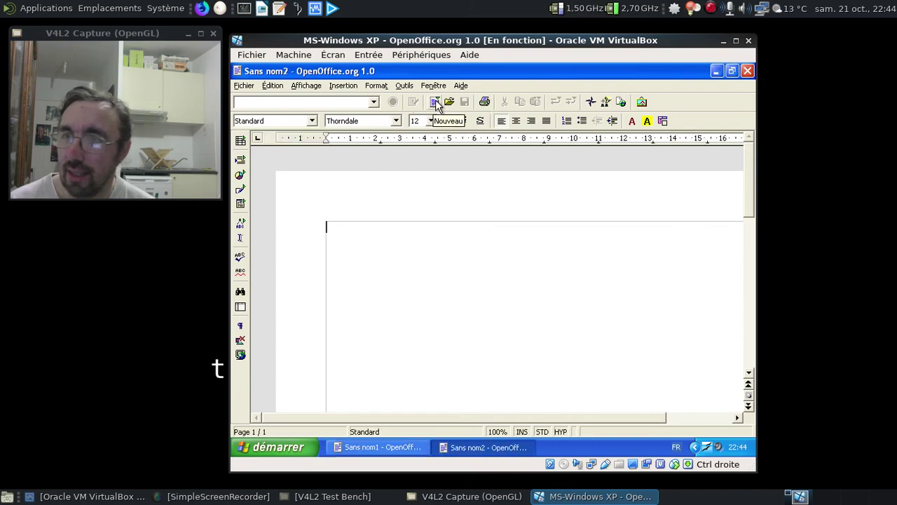
pyautogui.click(747, 71)
pyautogui.click(240, 141)
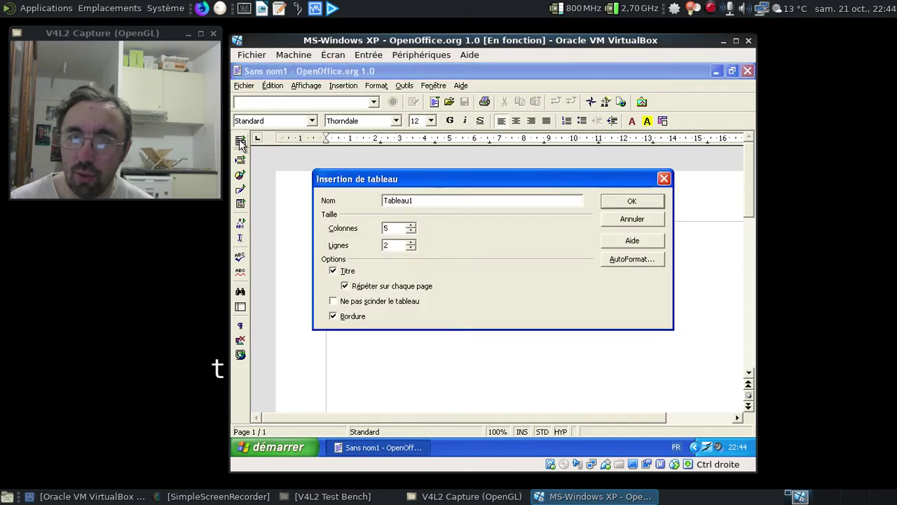
pyautogui.click(630, 202)
pyautogui.hotkey('ctrl', 'z')
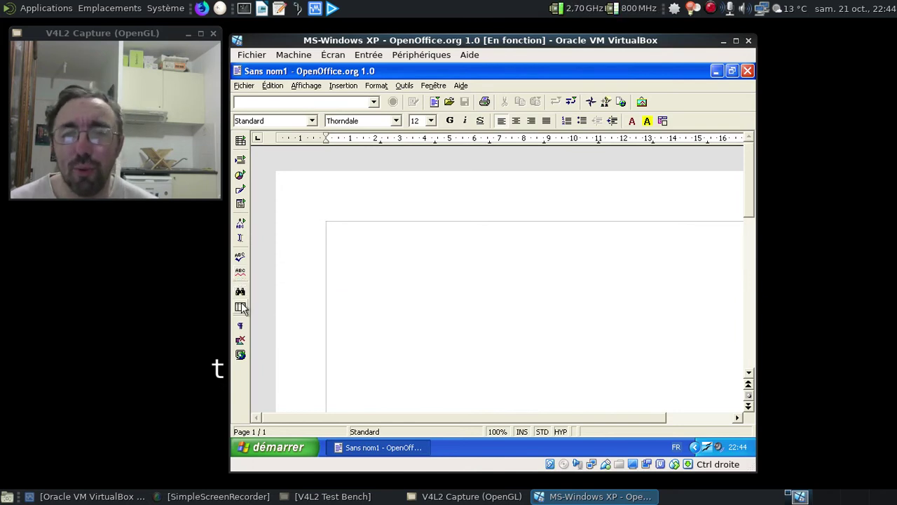
# Switch the document to online layout and check the formatting options offered for its empty paragraph.
pyautogui.click(240, 355)
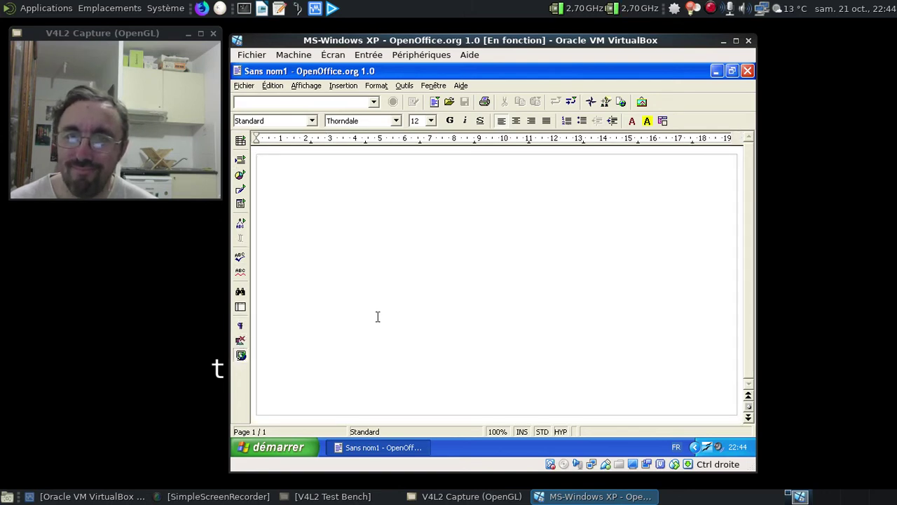
pyautogui.rightClick(369, 207)
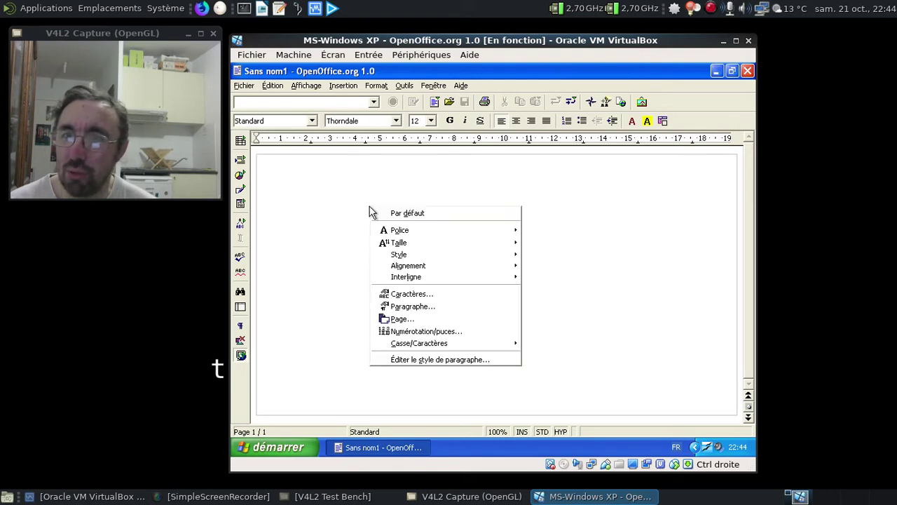
pyautogui.click(324, 220)
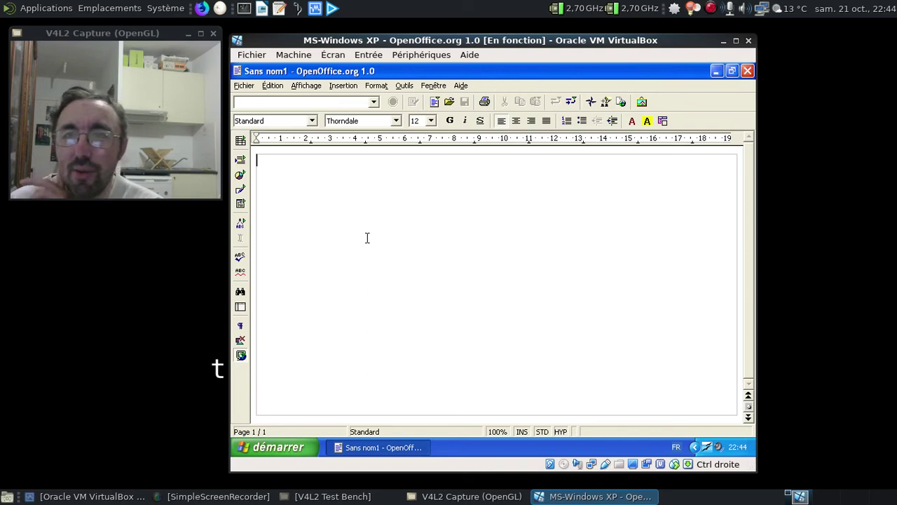
# Examine the view, insertion, format and tools commands, and switch the text document back to the normal page layout.
pyautogui.click(301, 88)
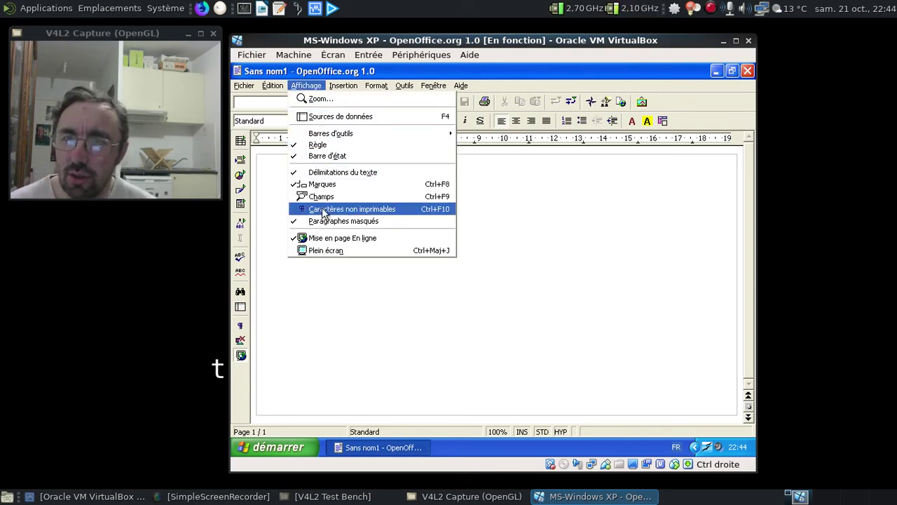
pyautogui.moveTo(342, 85)
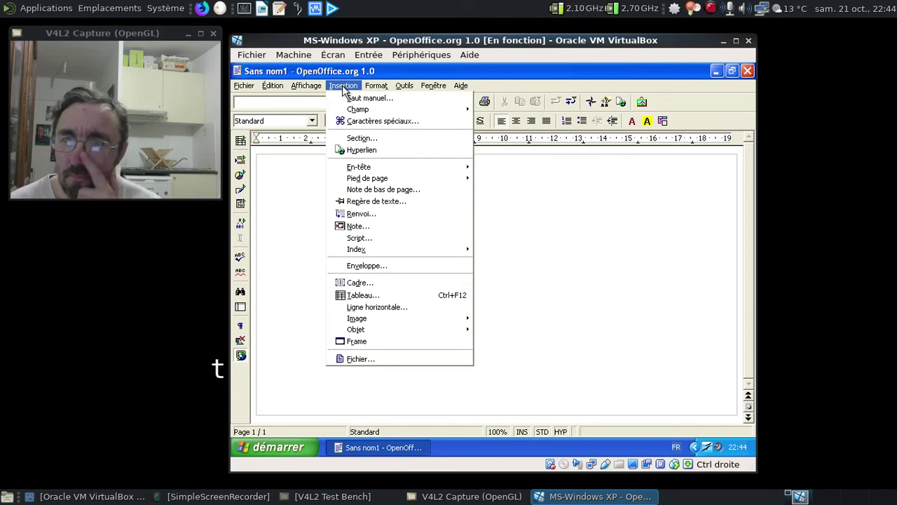
pyautogui.moveTo(373, 89)
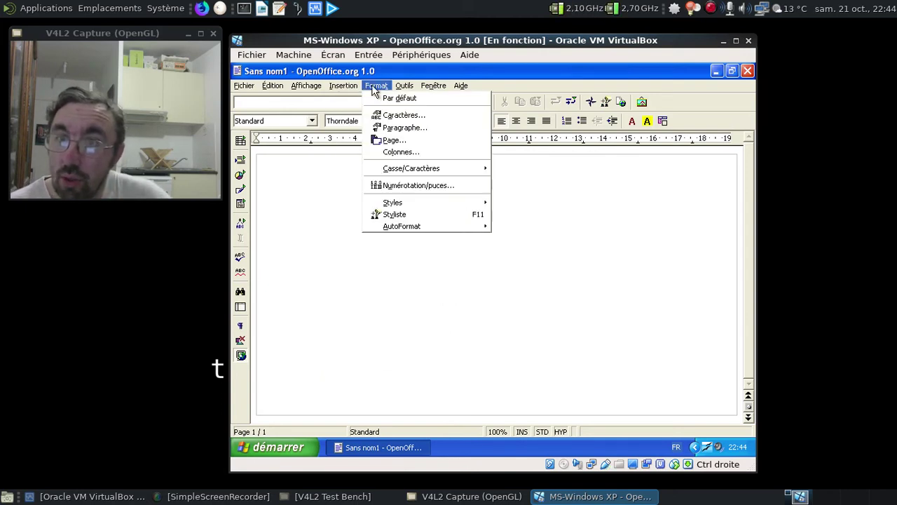
pyautogui.moveTo(404, 88)
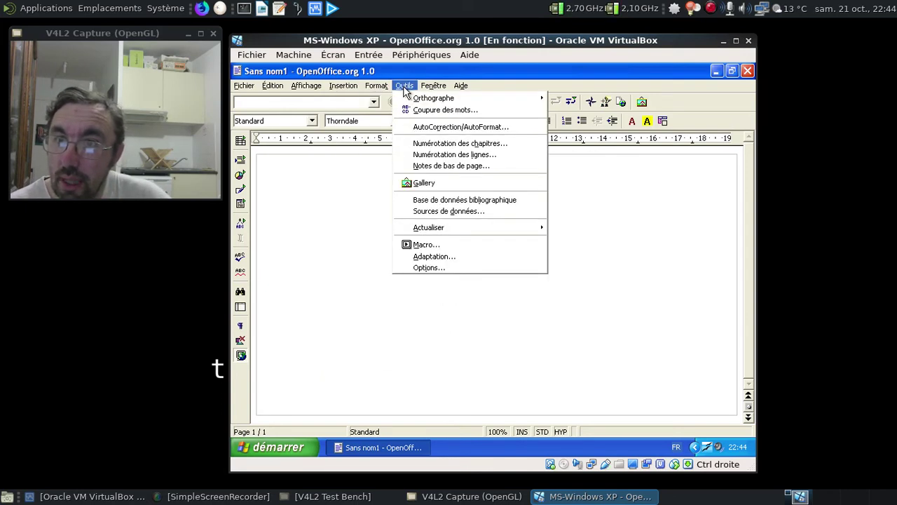
pyautogui.click(453, 88)
pyautogui.press('Left')
pyautogui.press('Left')
pyautogui.press('Left')
pyautogui.press('Left')
pyautogui.press('Down')
pyautogui.press('Escape')
pyautogui.press('Escape')
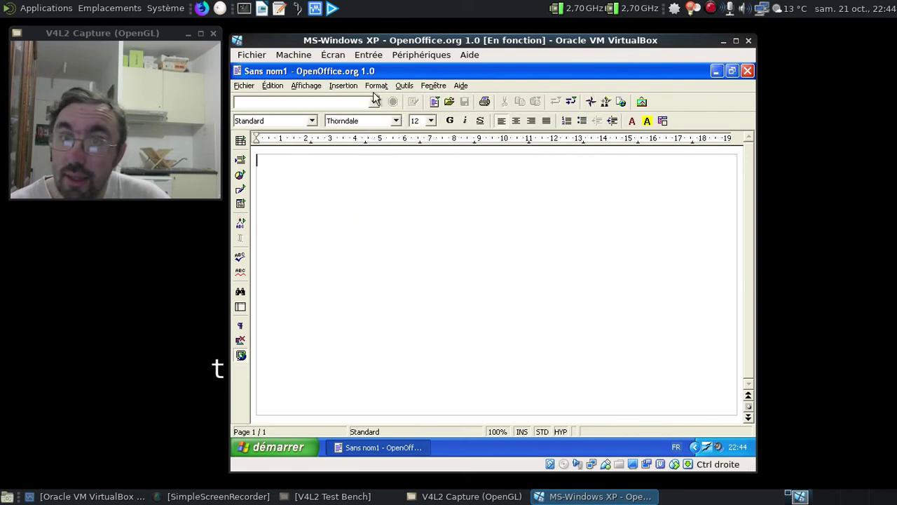
pyautogui.click(246, 353)
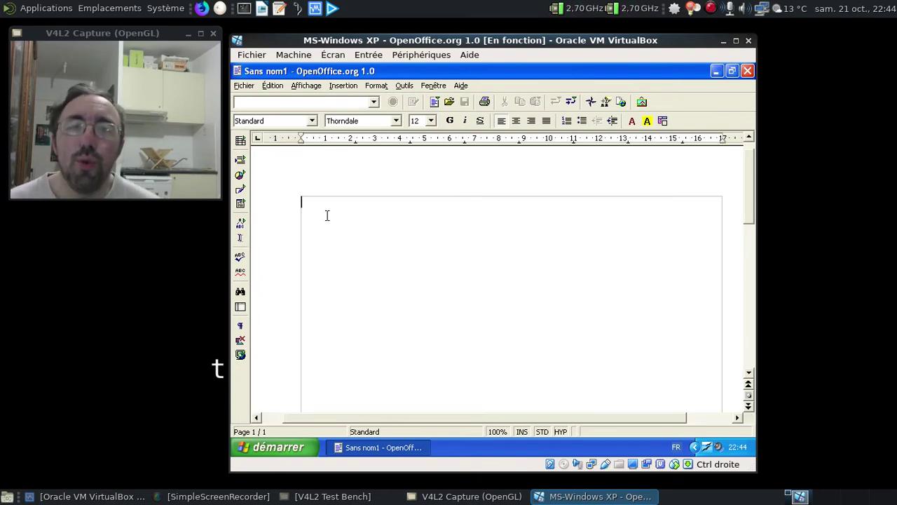
# Show the OpenOffice.org product information with its hidden list of developer credits, and close it.
pyautogui.click(461, 85)
pyautogui.click(480, 170)
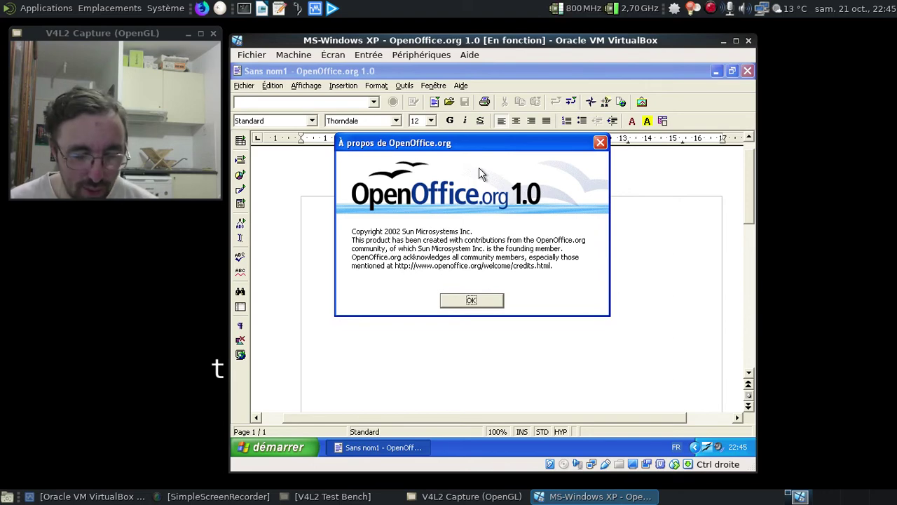
pyautogui.hotkey('ctrl', 's', 'd', 't')
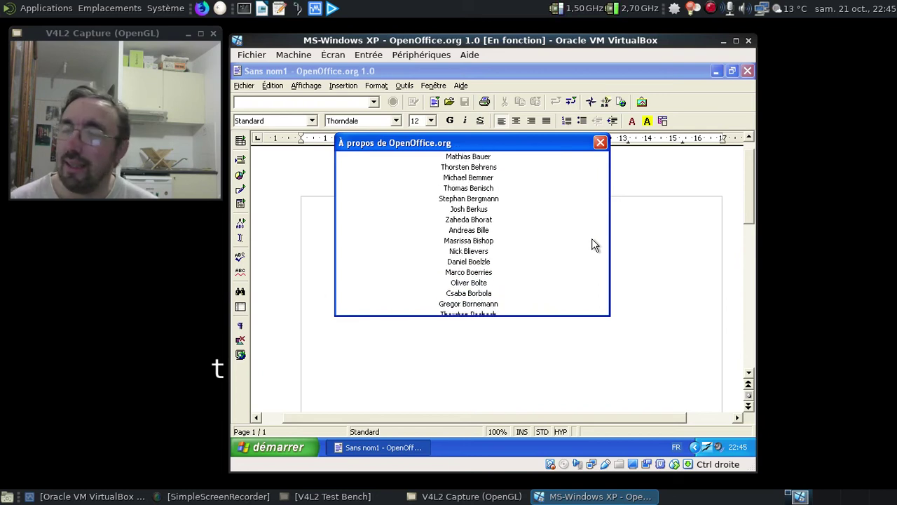
pyautogui.click(599, 143)
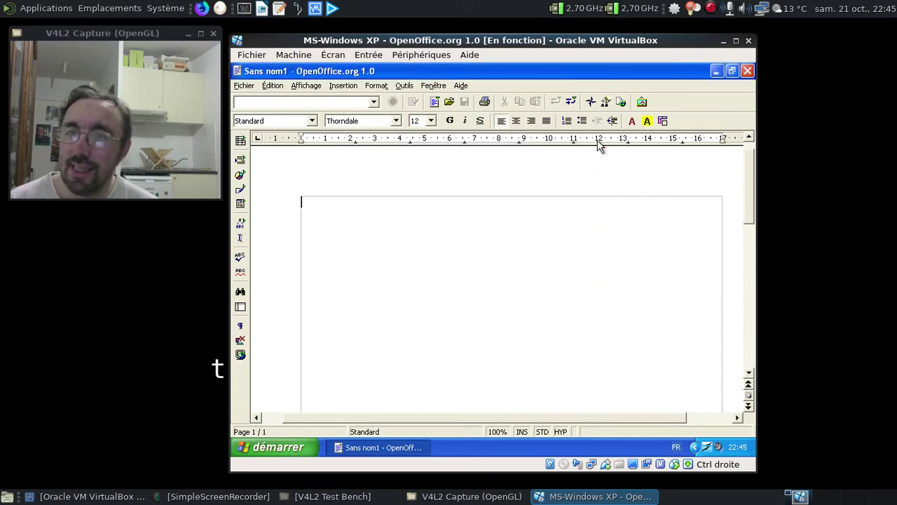
# Write StarWriterTeam in the empty document and expand it as an AutoText shortcut.
pyautogui.write('S')
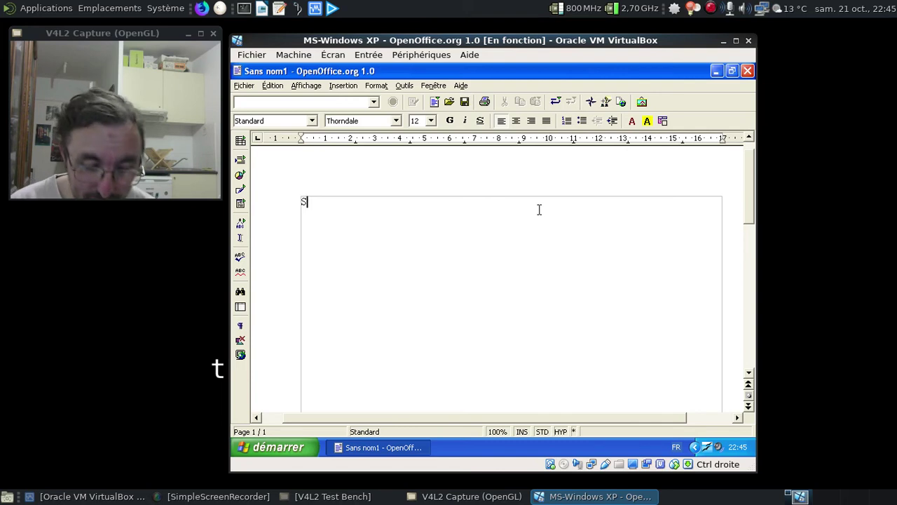
pyautogui.write('tarWr')
pyautogui.press('BackSpace')
pyautogui.press('BackSpace')
pyautogui.write('iterTeam')
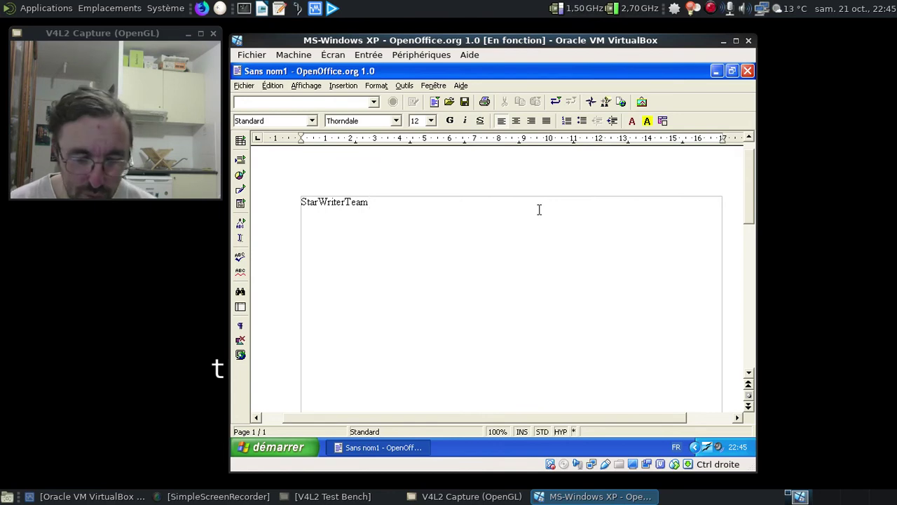
pyautogui.hotkey('ctrl', 'F3')
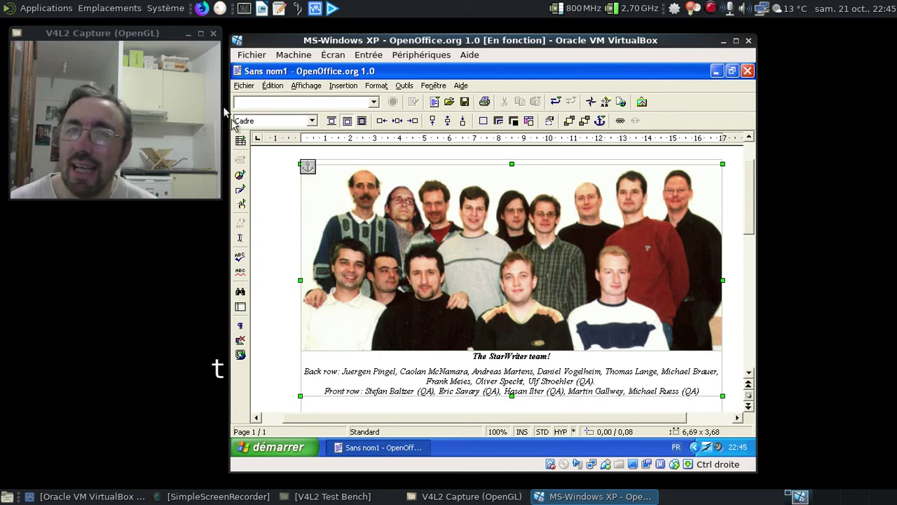
# Quit OpenOffice.org without saving the text document, and create a new spreadsheet with the quickstarter.
pyautogui.click(239, 87)
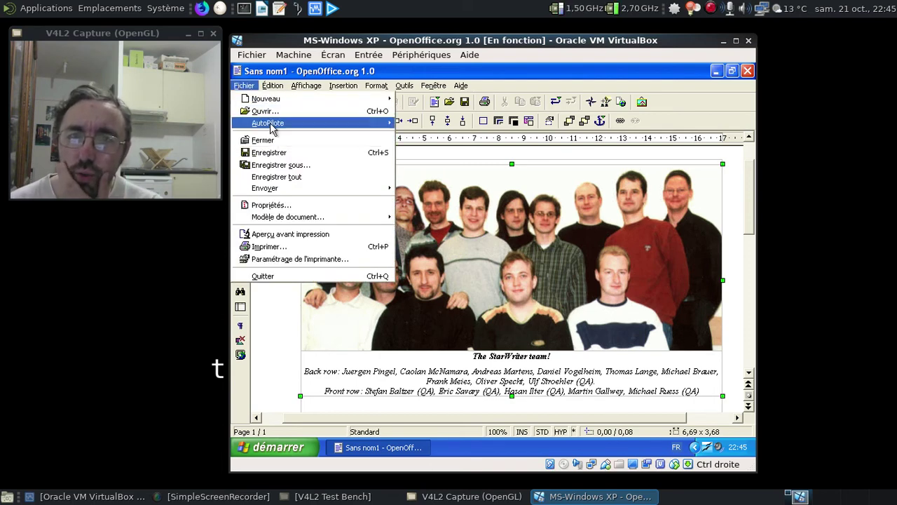
pyautogui.moveTo(271, 126)
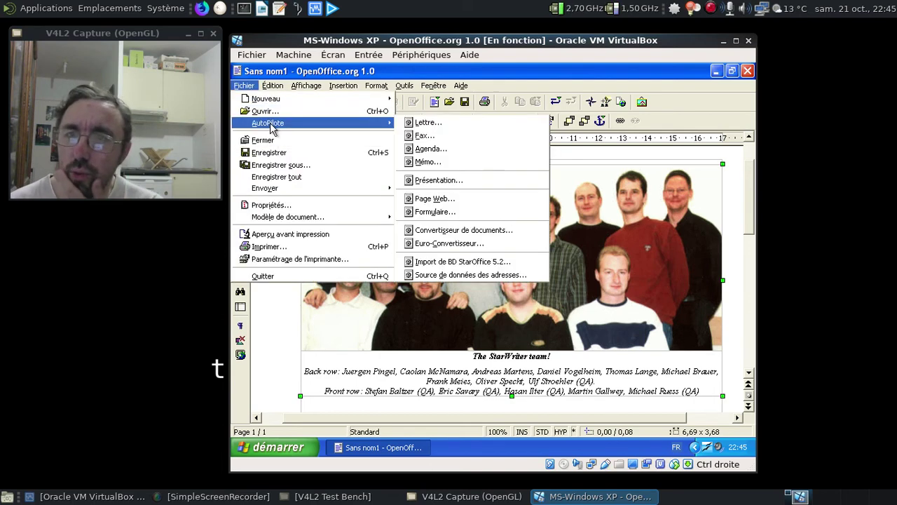
pyautogui.click(305, 277)
pyautogui.click(493, 274)
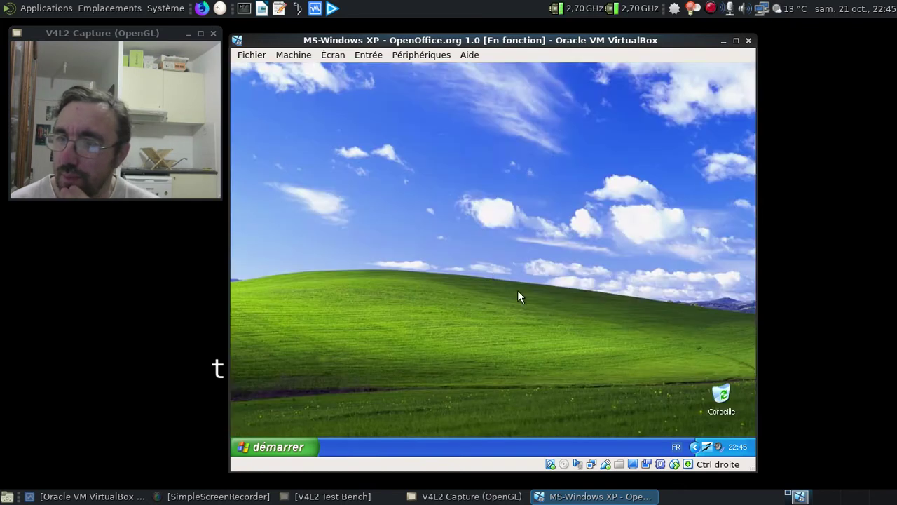
pyautogui.rightClick(707, 446)
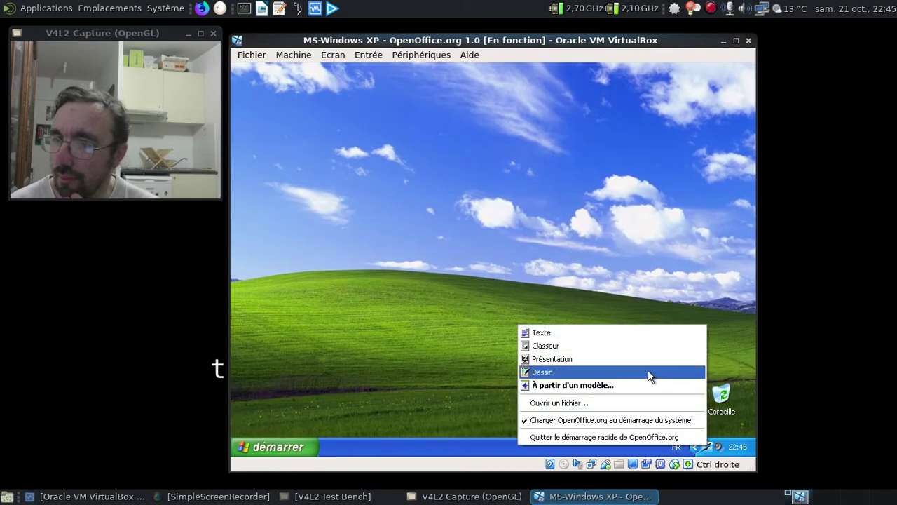
pyautogui.click(607, 345)
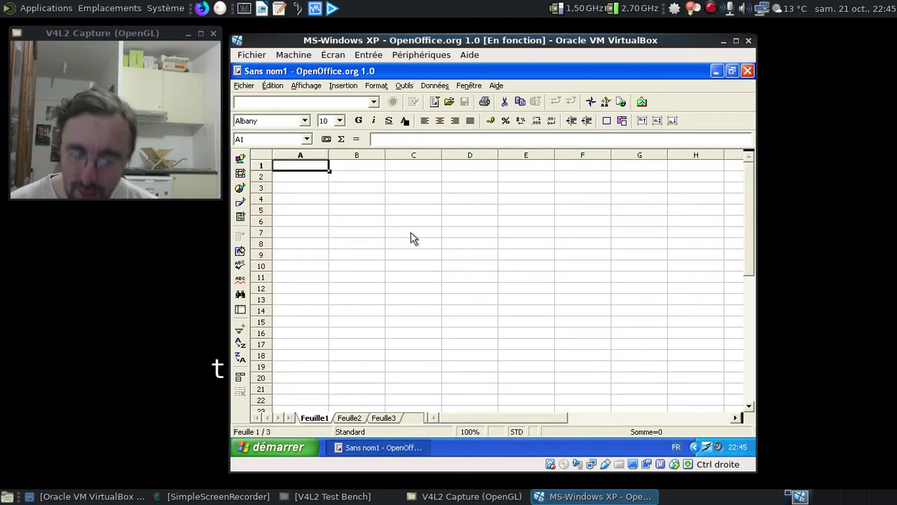
# Enter the formula =starwriterteam() in cell A1.
pyautogui.write('=stra')
pyautogui.press('BackSpace')
pyautogui.write('arwa')
pyautogui.press('BackSpace')
pyautogui.write('riterteam(')
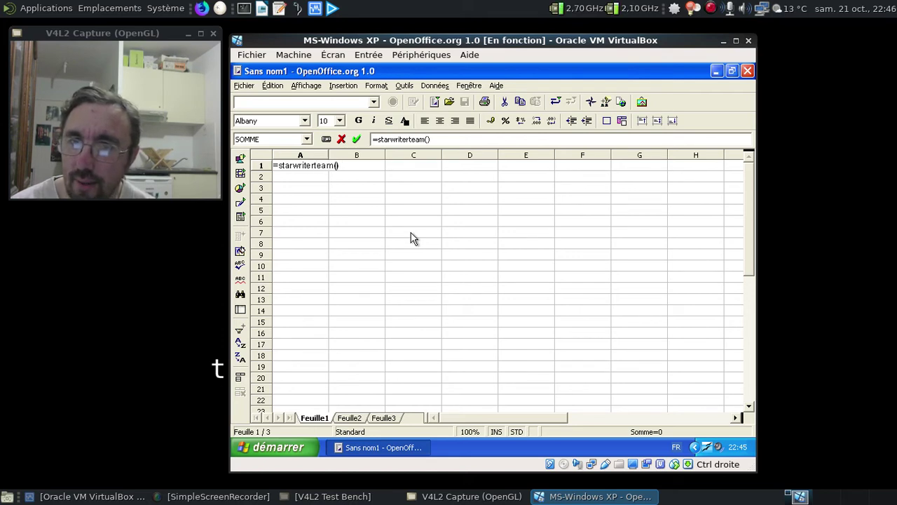
pyautogui.press('Return')
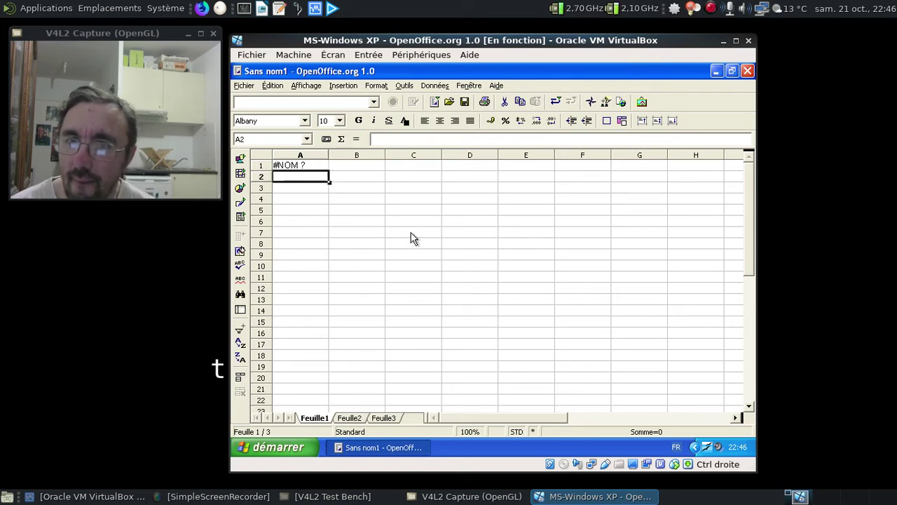
# Change the formula in cell A1 to =starcalcteam() and close the Calc team picture.
pyautogui.click(323, 167)
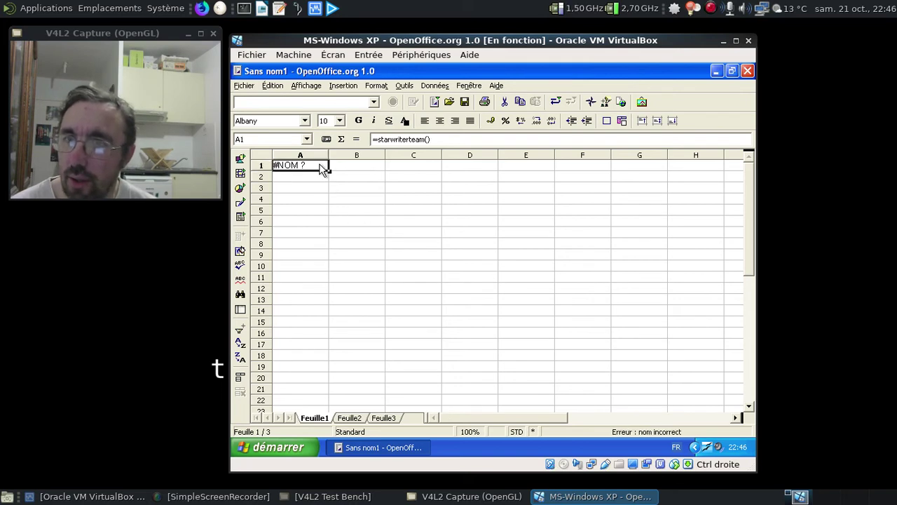
pyautogui.click(408, 139)
pyautogui.press('BackSpace')
pyautogui.press('BackSpace')
pyautogui.press('BackSpace')
pyautogui.press('BackSpace')
pyautogui.press('BackSpace')
pyautogui.press('BackSpace')
pyautogui.write('calc')
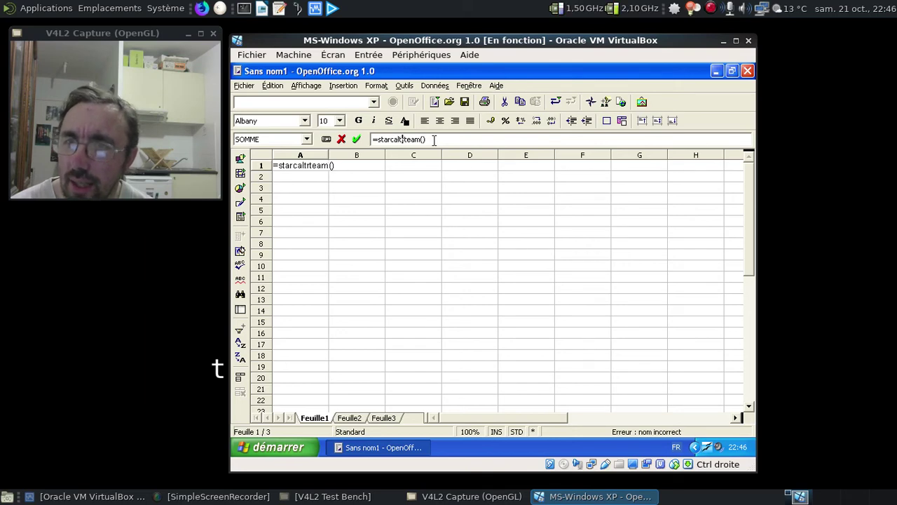
pyautogui.press('BackSpace')
pyautogui.press('BackSpace')
pyautogui.write('c')
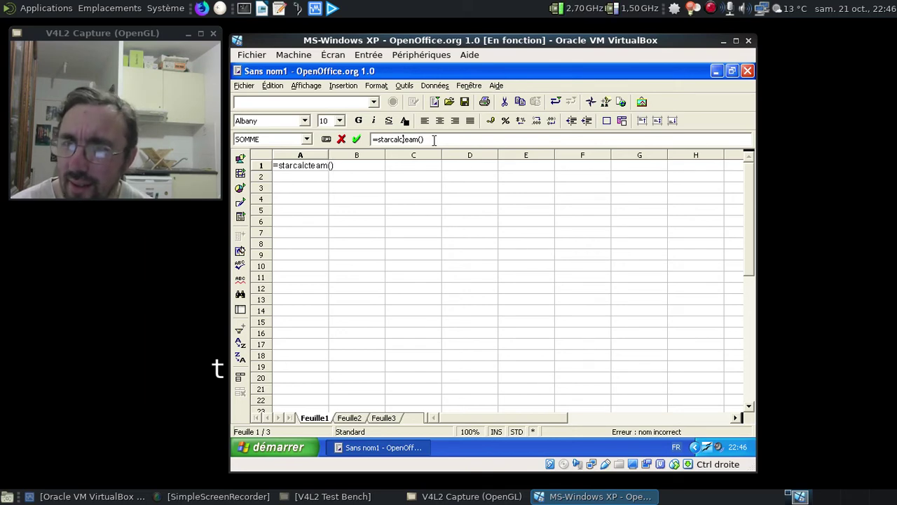
pyautogui.press('Return')
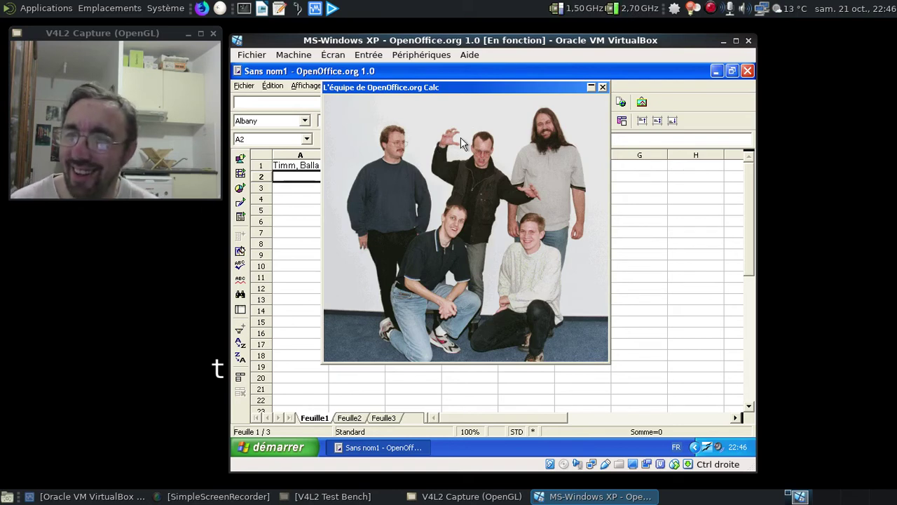
pyautogui.click(603, 88)
pyautogui.click(319, 169)
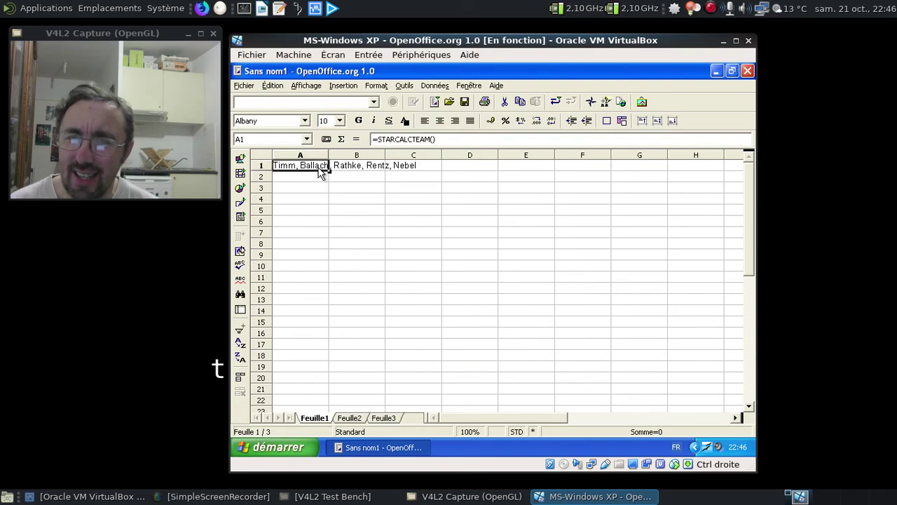
# Replace the contents of cell A1 with the formula =game("StarWars").
pyautogui.press('Delete')
pyautogui.click(546, 208)
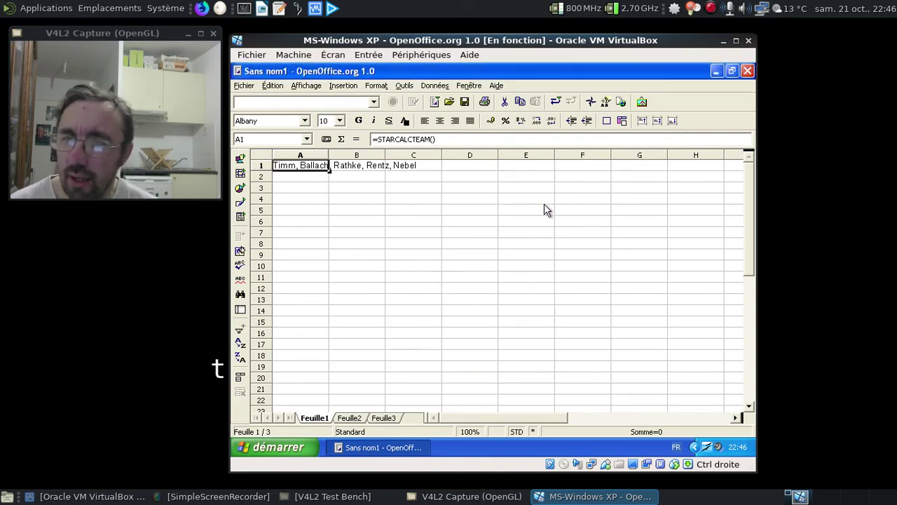
pyautogui.write('=')
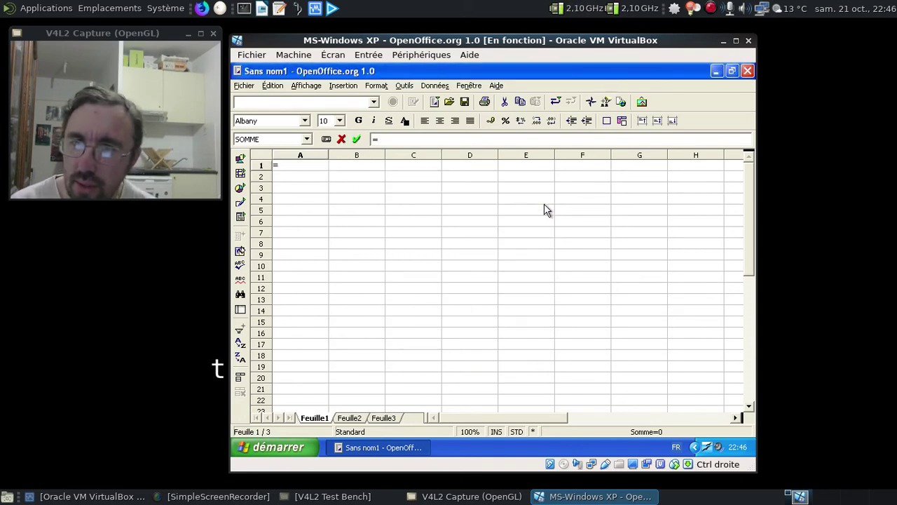
pyautogui.write('game')
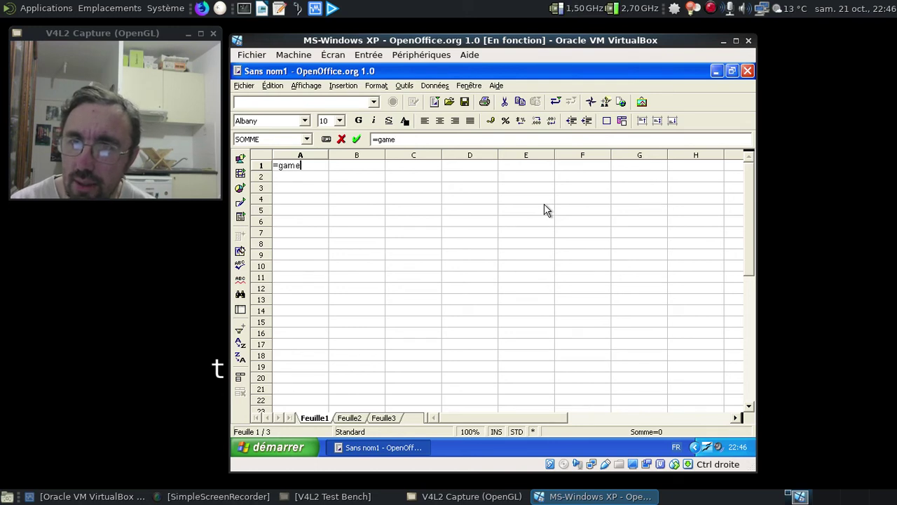
pyautogui.write('("Star')
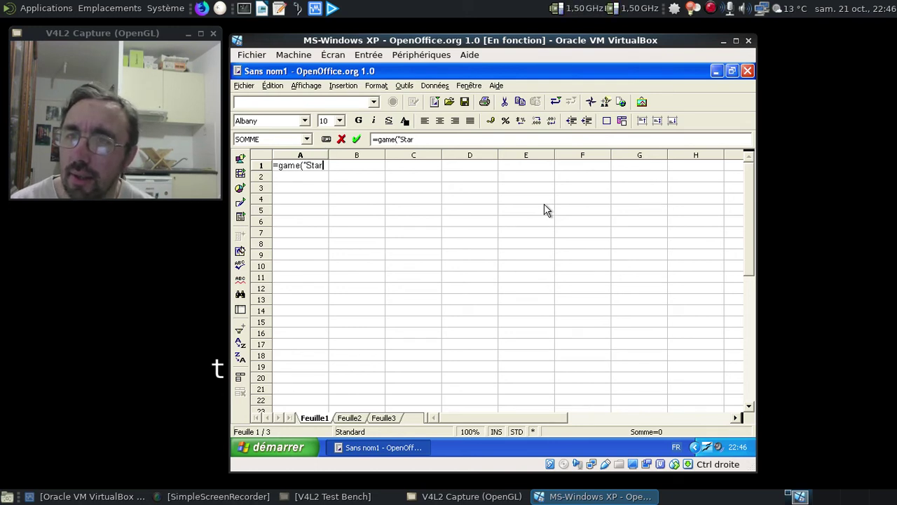
pyautogui.write("Wars'")
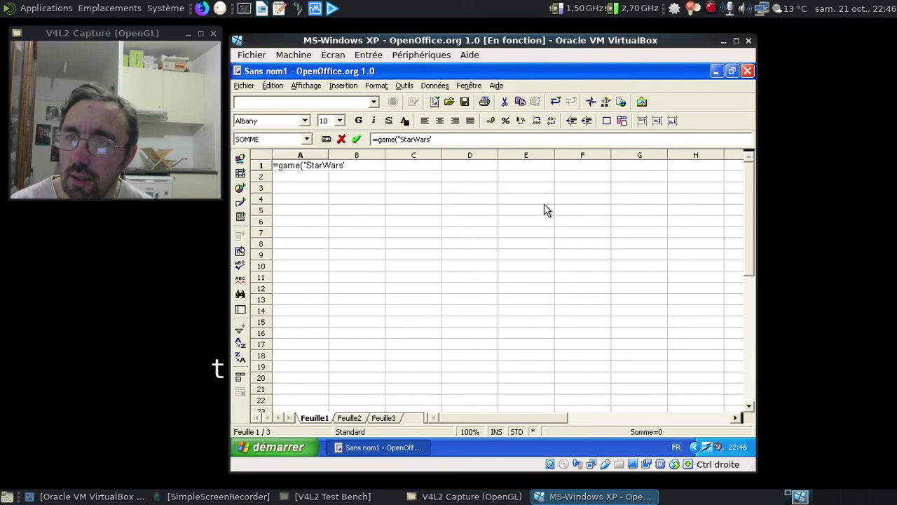
pyautogui.write(')')
pyautogui.press('Return')
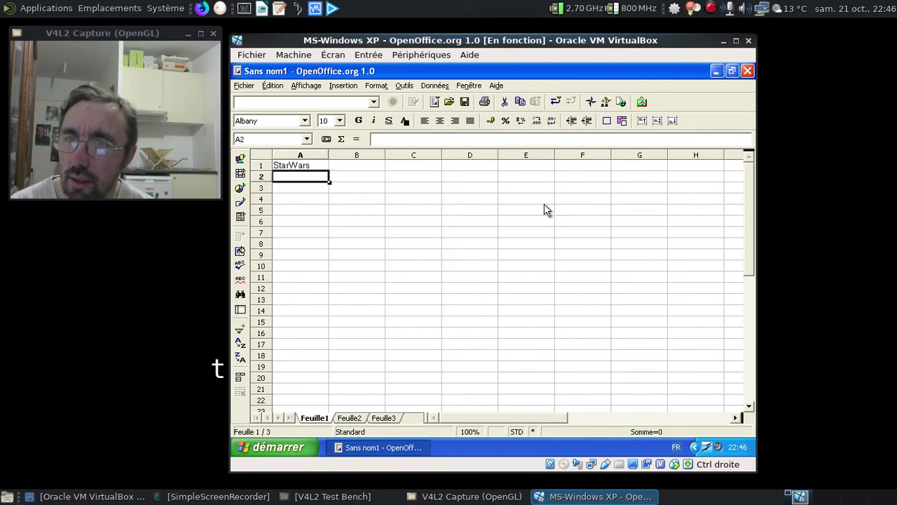
# Change the game name in cell A1's formula to Froggie, giving =GAME("Froggie").
pyautogui.click(295, 167)
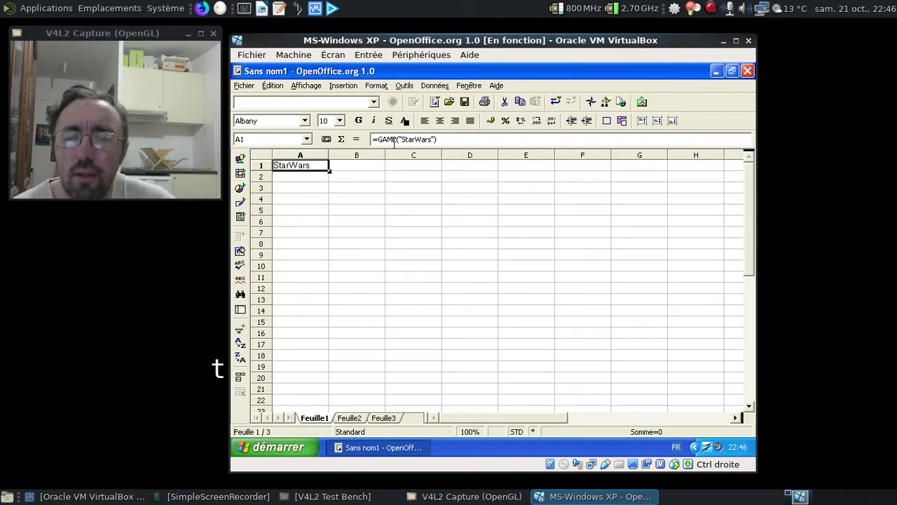
pyautogui.click(444, 141)
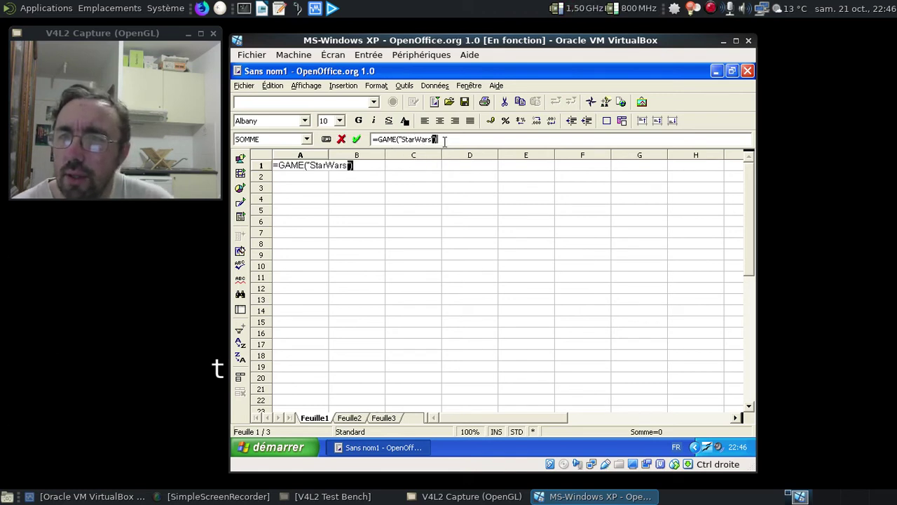
pyautogui.press('BackSpace')
pyautogui.press('BackSpace')
pyautogui.press('BackSpace')
pyautogui.press('BackSpace')
pyautogui.press('BackSpace')
pyautogui.press('BackSpace')
pyautogui.press('BackSpace')
pyautogui.press('BackSpace')
pyautogui.write('Froggie')
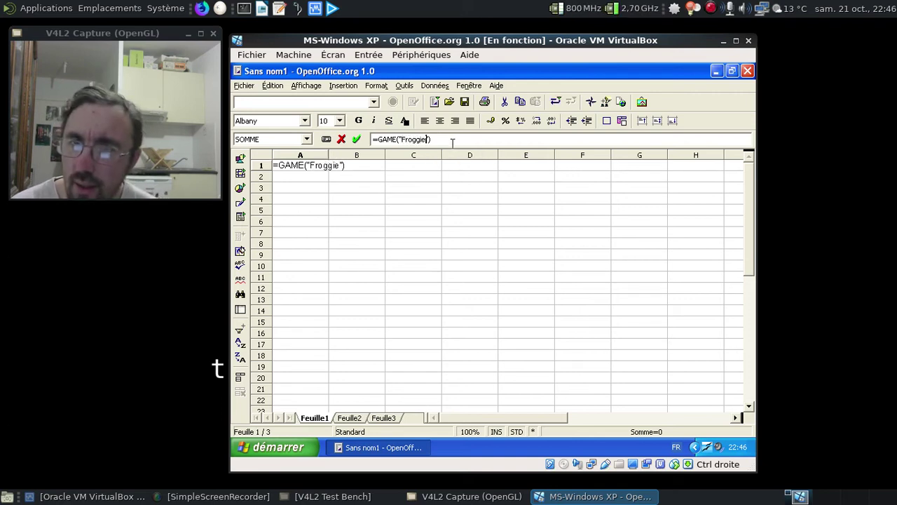
pyautogui.press('Return')
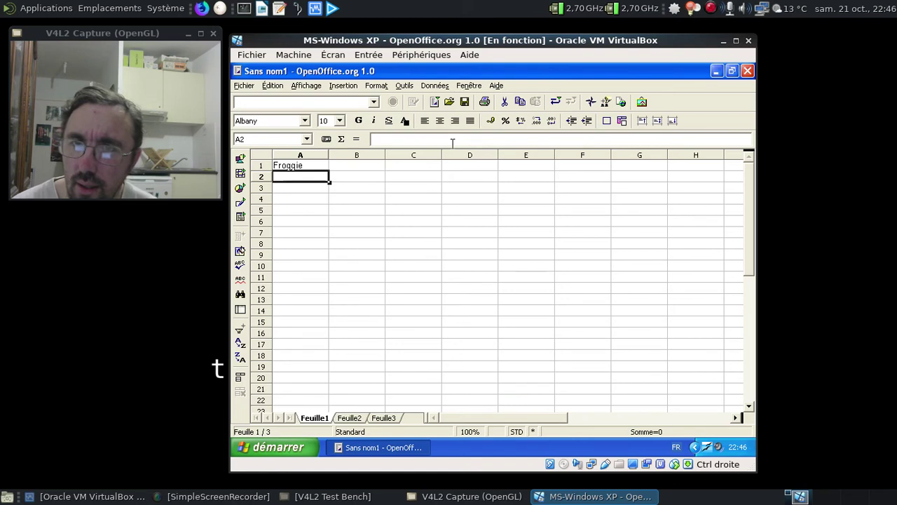
pyautogui.press('Up')
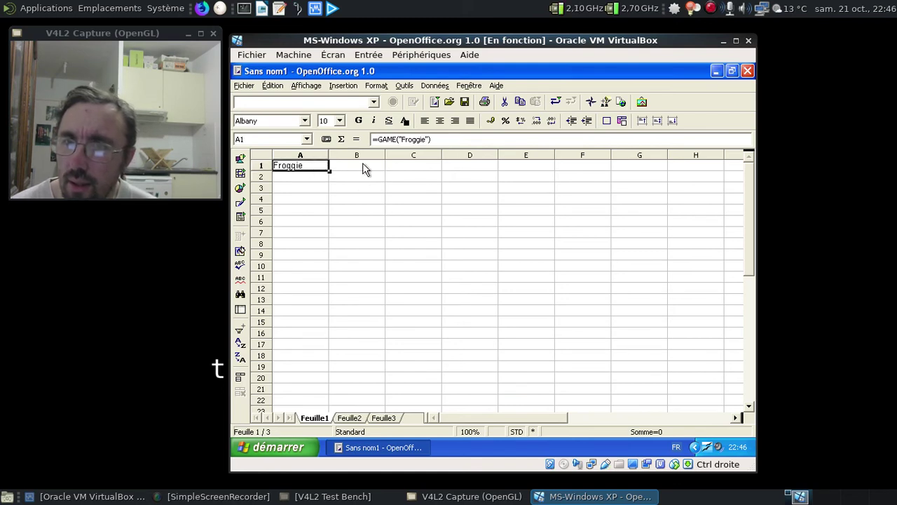
# Enter the formula =game("froggie") in cell B1.
pyautogui.click(363, 162)
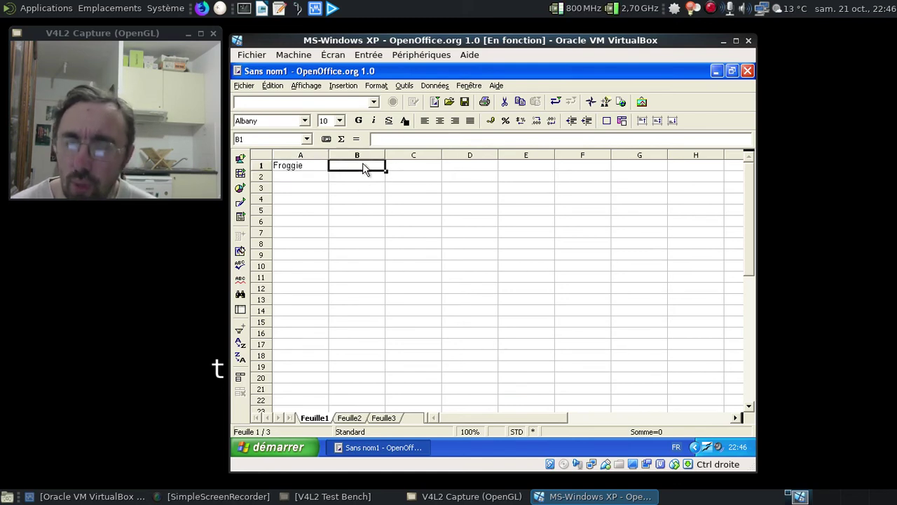
pyautogui.write('=game(')
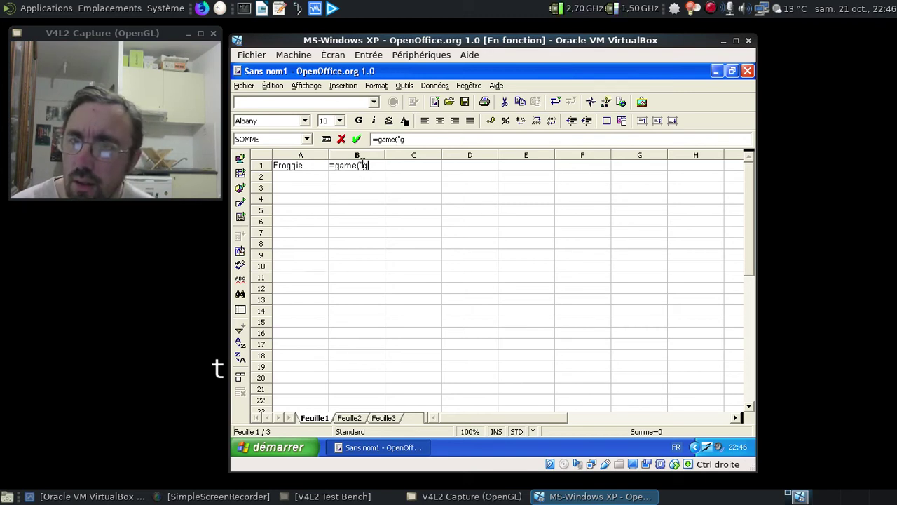
pyautogui.write('"g')
pyautogui.press('BackSpace')
pyautogui.write('froggie')
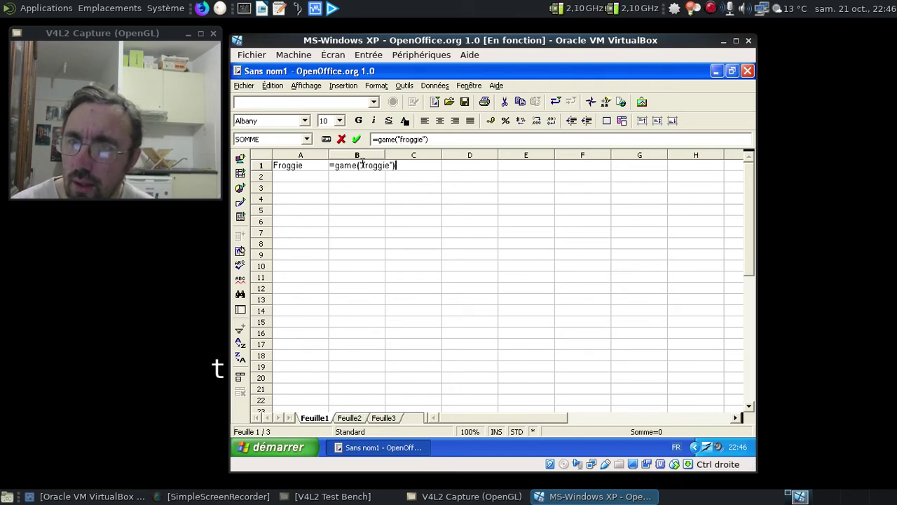
pyautogui.press('Return')
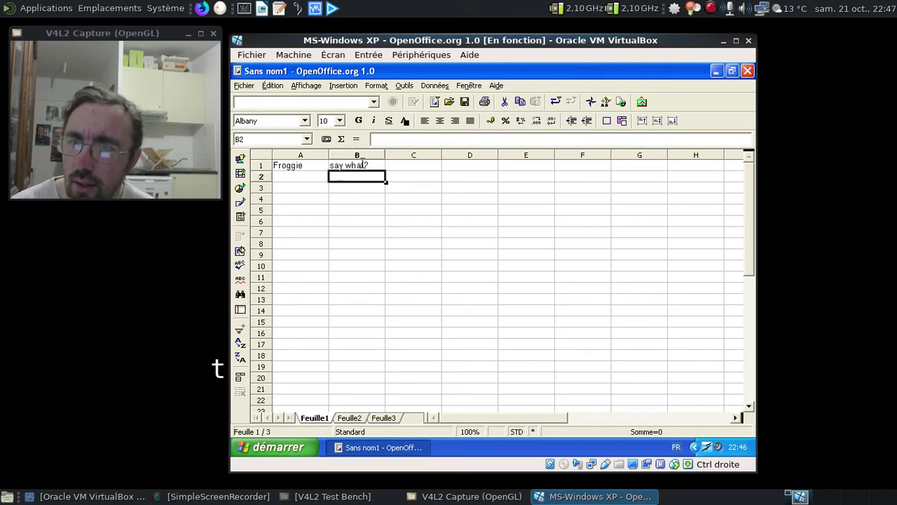
# Compare the formulas in cells A1 and B1, and delete the contents of B1.
pyautogui.click(359, 167)
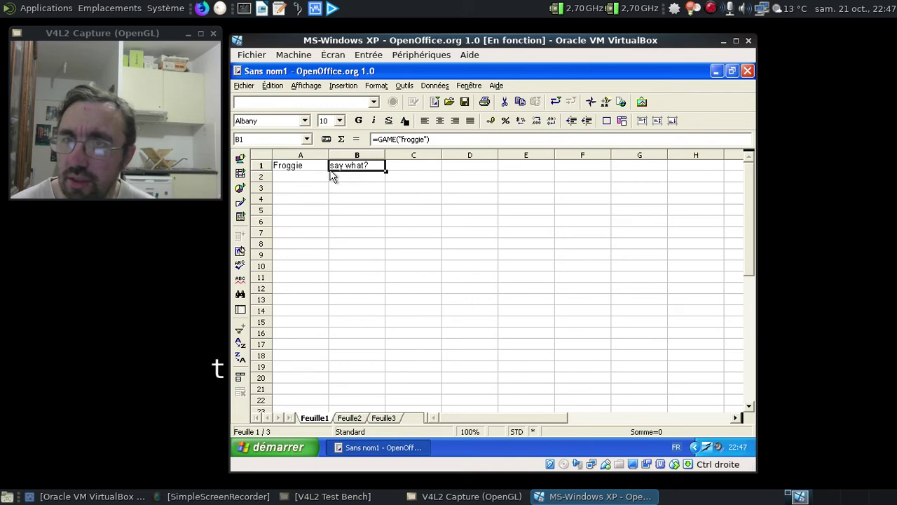
pyautogui.click(324, 168)
pyautogui.click(390, 171)
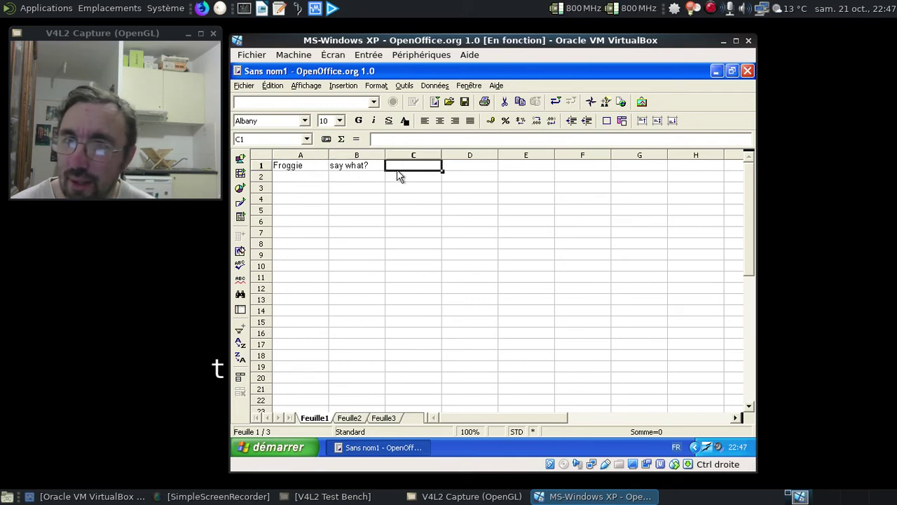
pyautogui.click(355, 171)
pyautogui.click(312, 172)
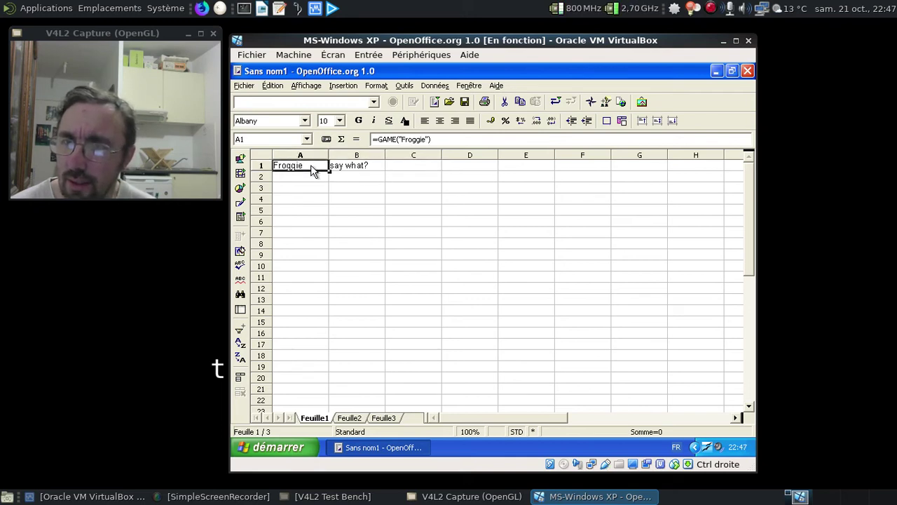
pyautogui.click(351, 172)
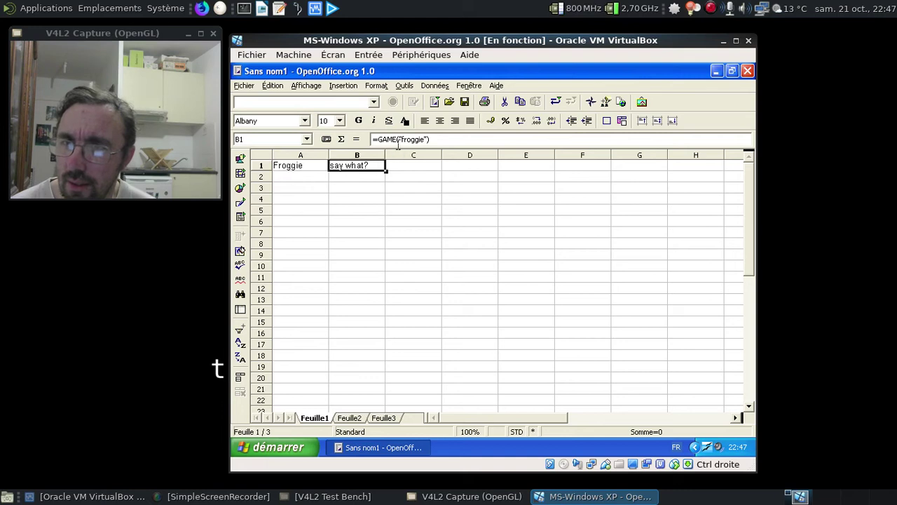
pyautogui.press('Delete')
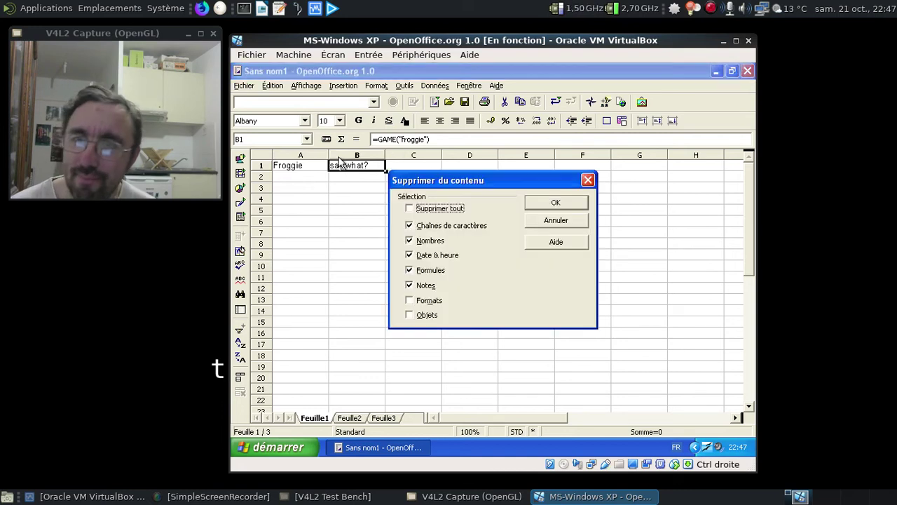
pyautogui.click(541, 202)
# Close the spreadsheet without saving and create a new one with the quickstarter.
pyautogui.click(747, 74)
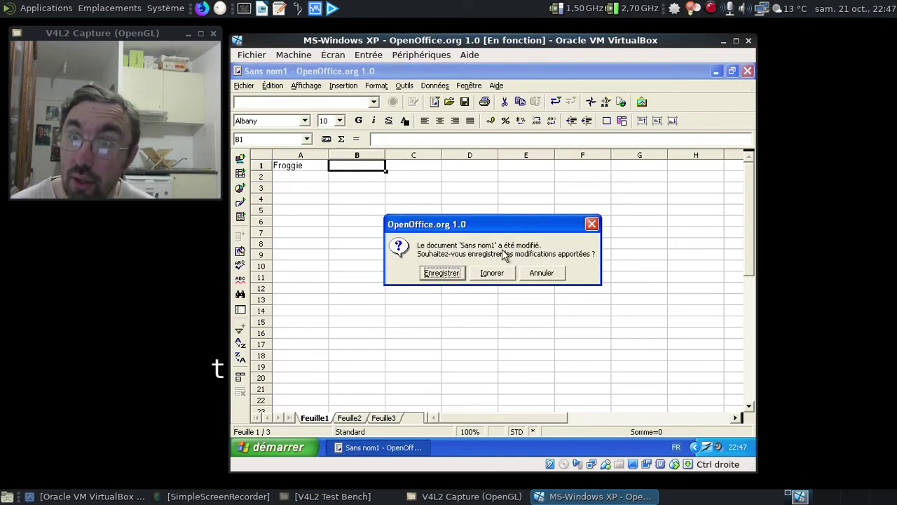
pyautogui.click(494, 272)
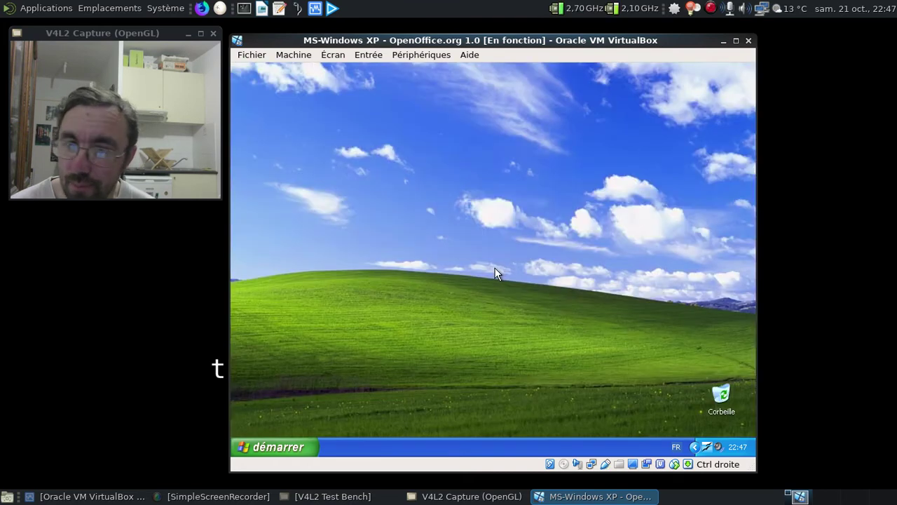
pyautogui.rightClick(706, 445)
pyautogui.click(626, 354)
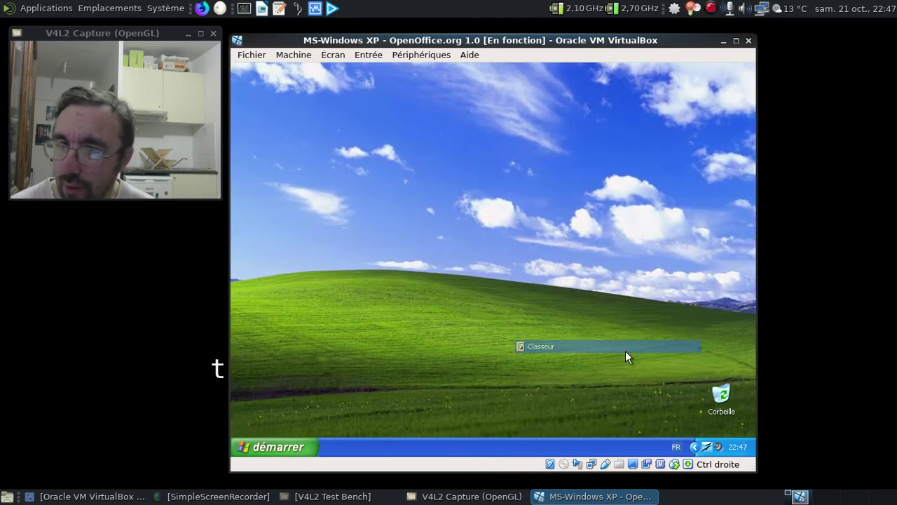
# Enter the formula =game("froggie") in cells A1 and A2 of the new spreadsheet.
pyautogui.write('=G')
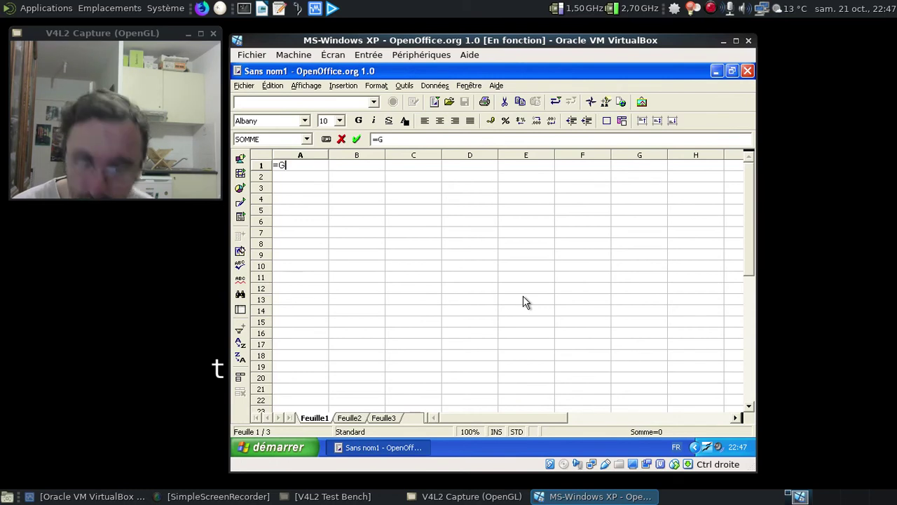
pyautogui.write('ame(')
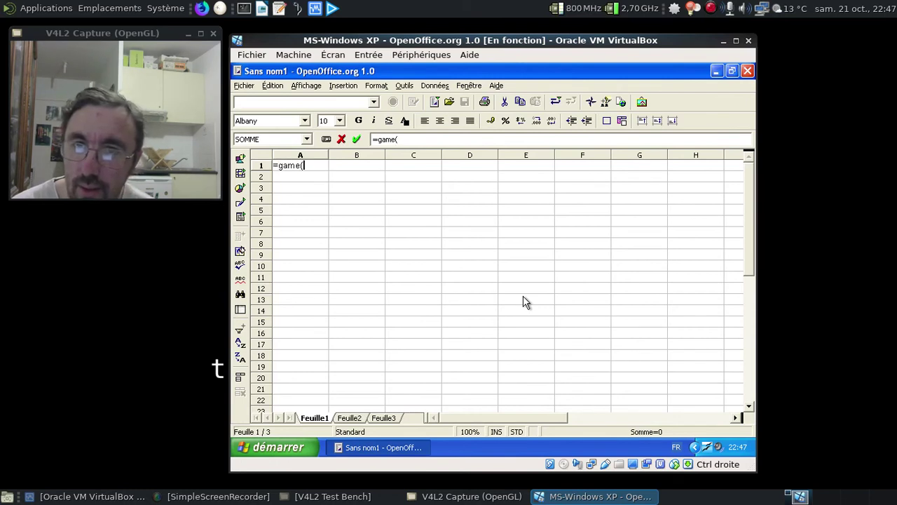
pyautogui.write('"fr')
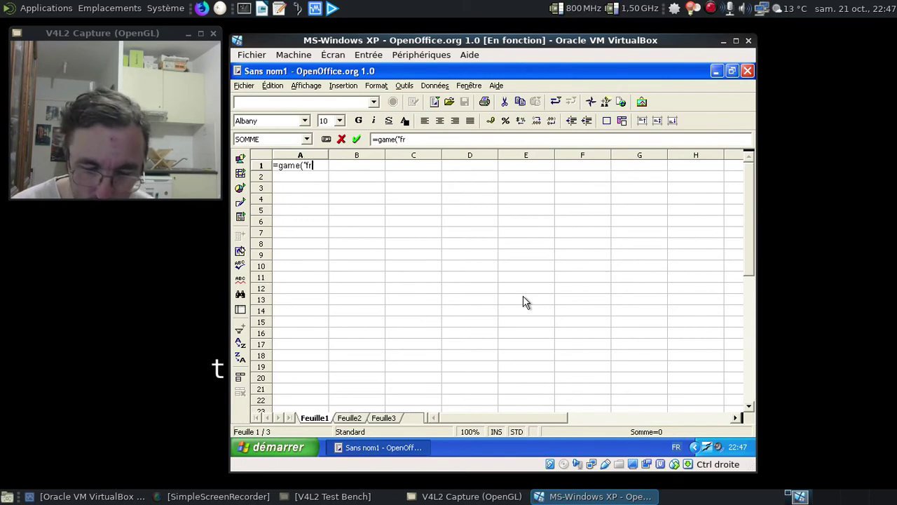
pyautogui.write('oggie"')
pyautogui.press('Return')
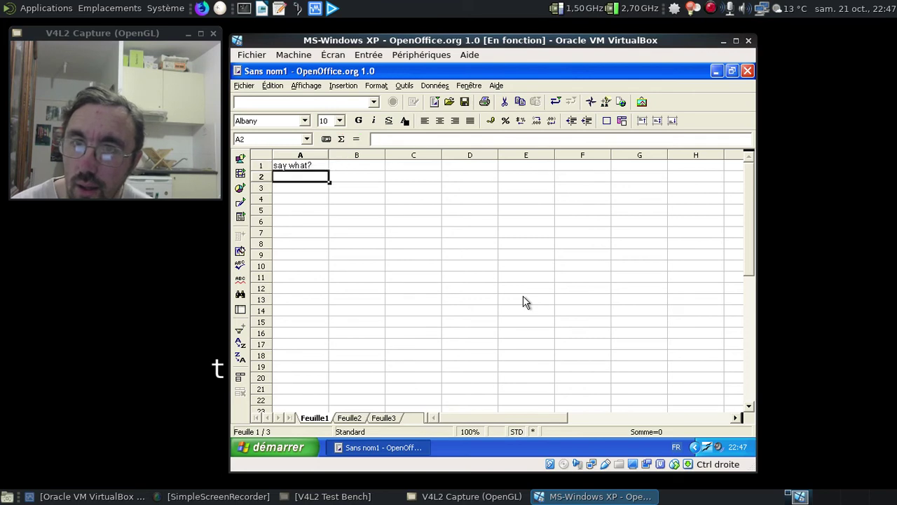
pyautogui.write('=')
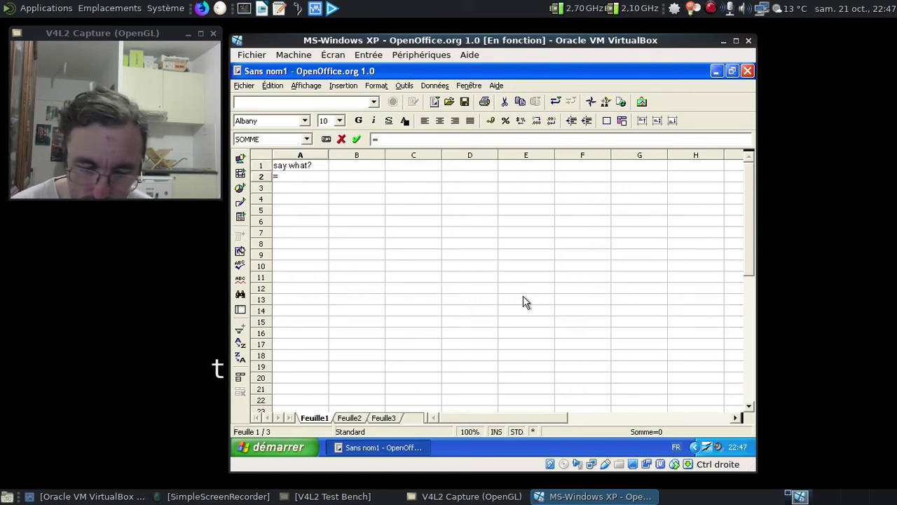
pyautogui.write('game("froggie')
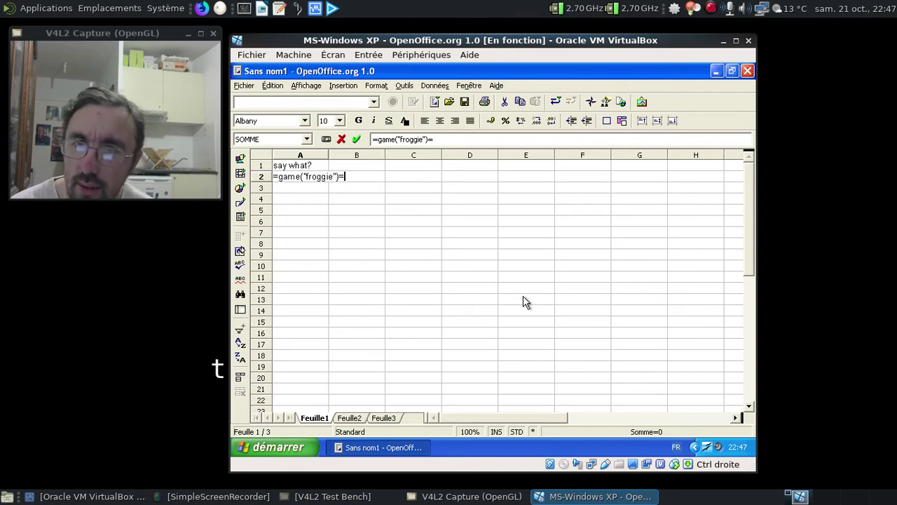
pyautogui.press('Return')
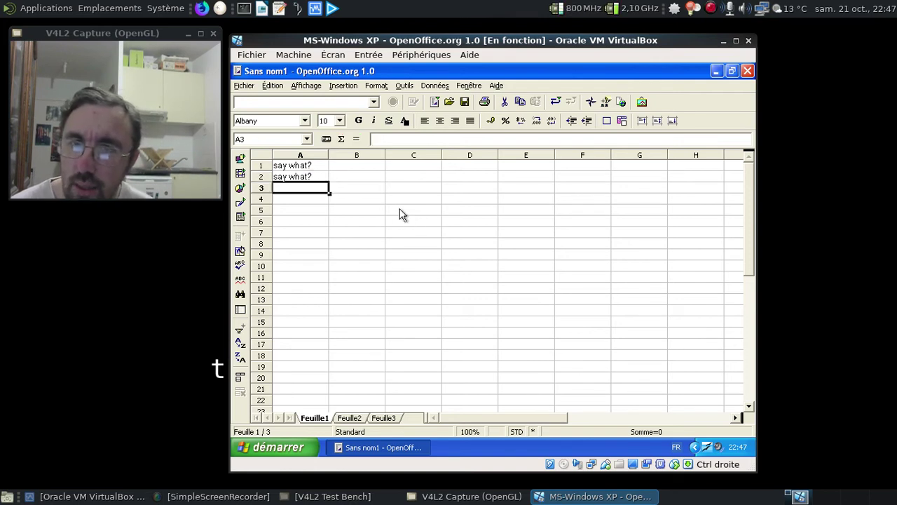
# Delete the contents of cells A1 and A2, and close the spreadsheet without saving.
pyautogui.click(314, 169)
pyautogui.press('BackSpace')
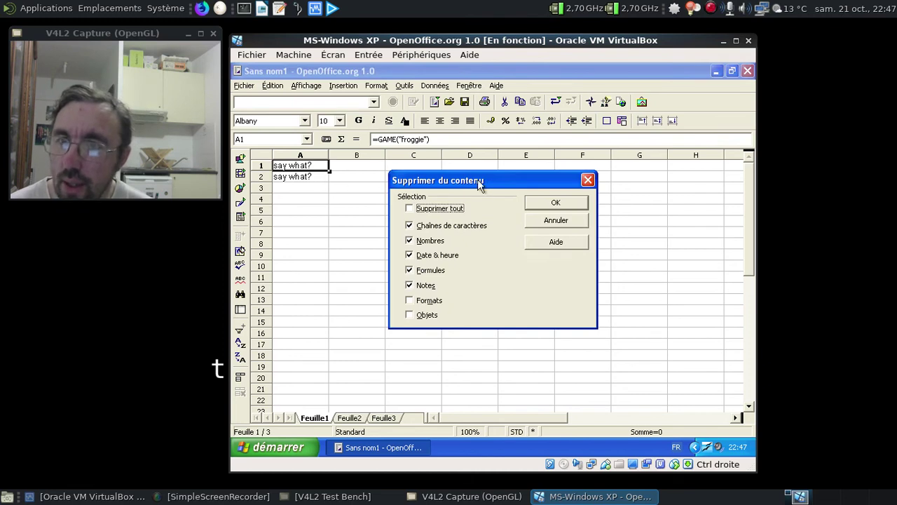
pyautogui.click(543, 203)
pyautogui.click(319, 177)
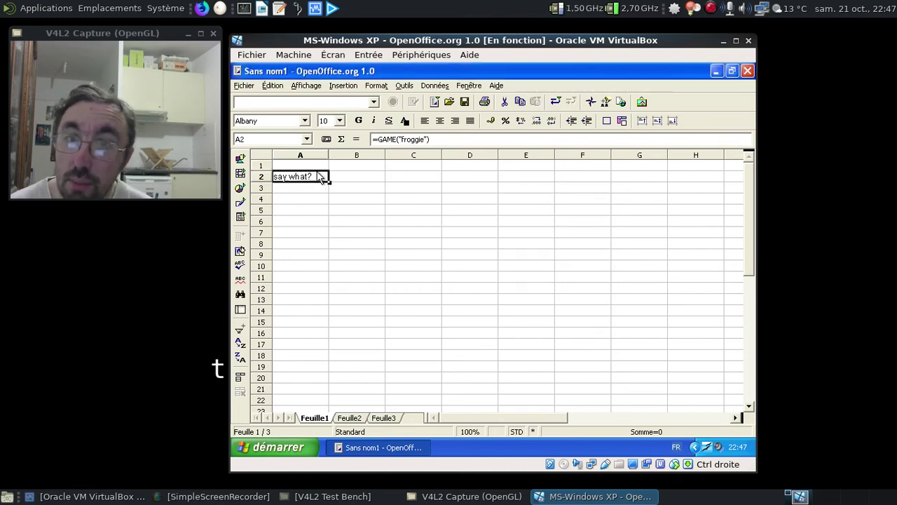
pyautogui.press('BackSpace')
pyautogui.click(540, 206)
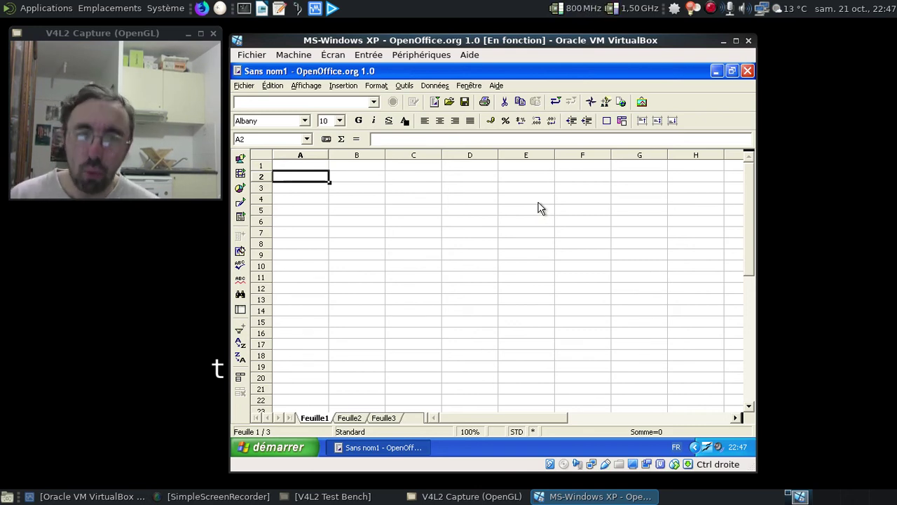
pyautogui.click(748, 72)
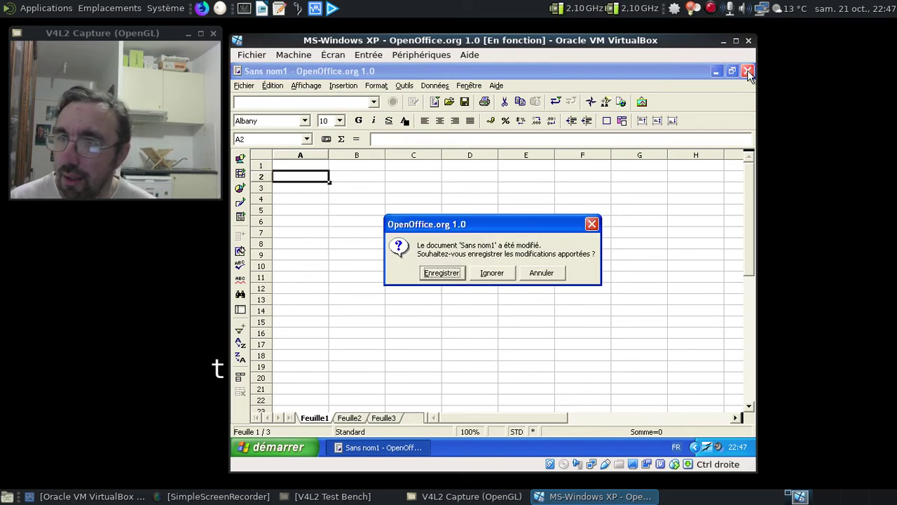
pyautogui.click(498, 274)
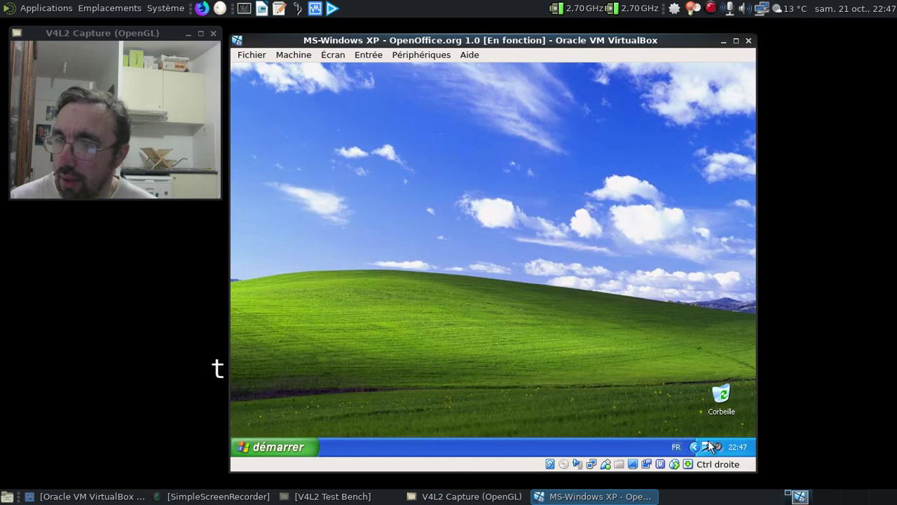
# Open the presentation AutoPilot from the quickstarter and close it without creating a presentation.
pyautogui.rightClick(704, 446)
pyautogui.click(704, 449)
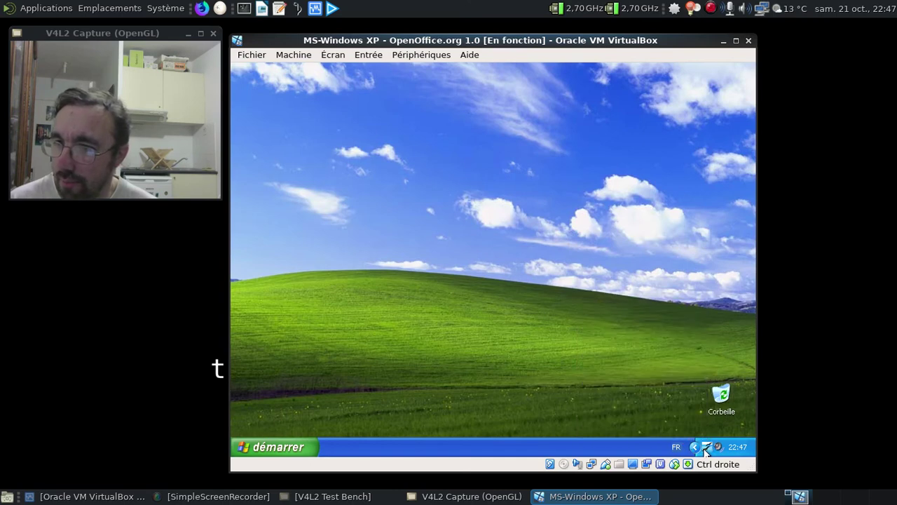
pyautogui.rightClick(708, 449)
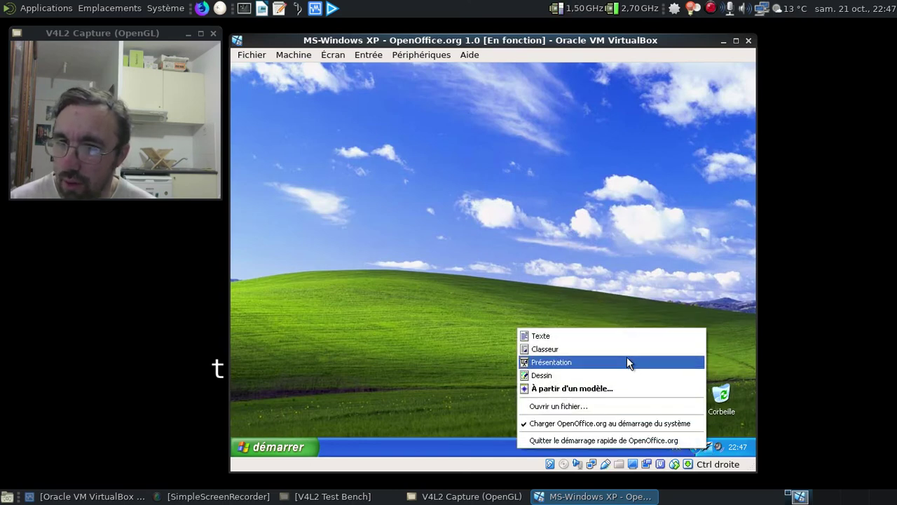
pyautogui.click(626, 358)
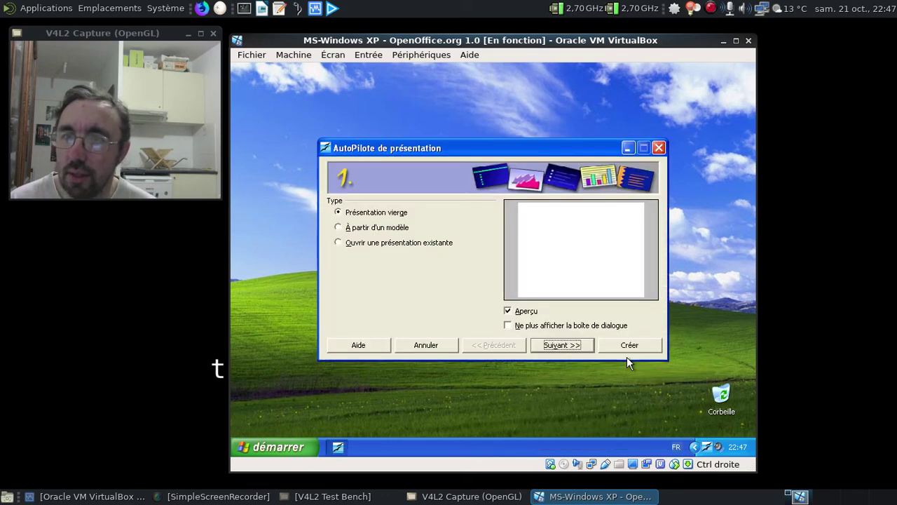
pyautogui.click(659, 148)
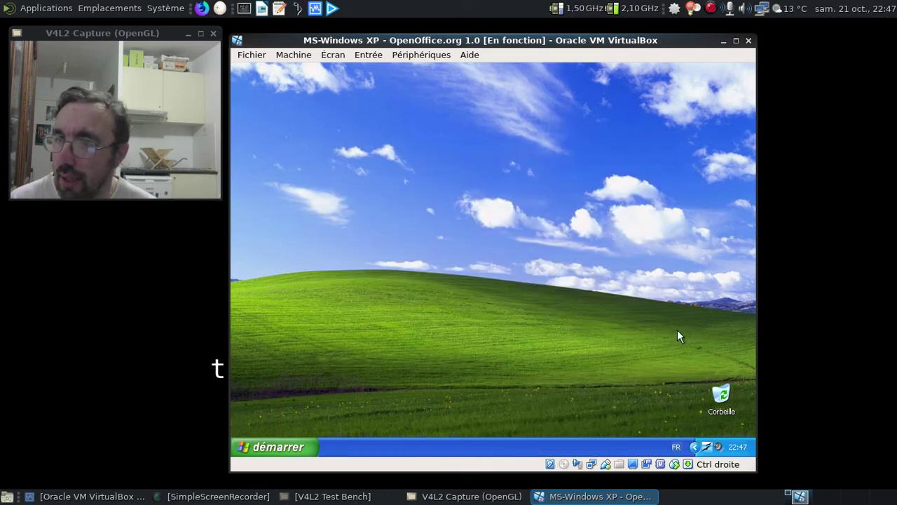
# Create a new drawing with the quickstarter and preview the third favourite in the 3D Effects window, closing the window without applying it.
pyautogui.rightClick(708, 447)
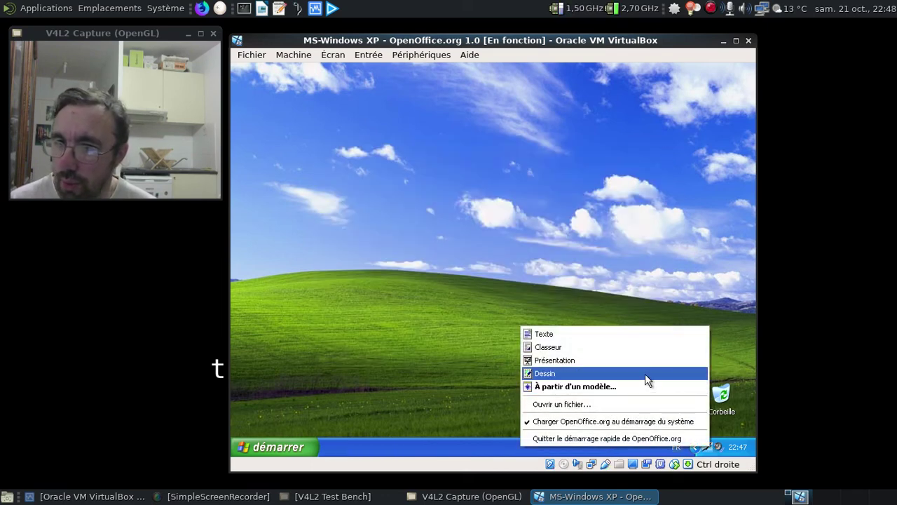
pyautogui.click(644, 374)
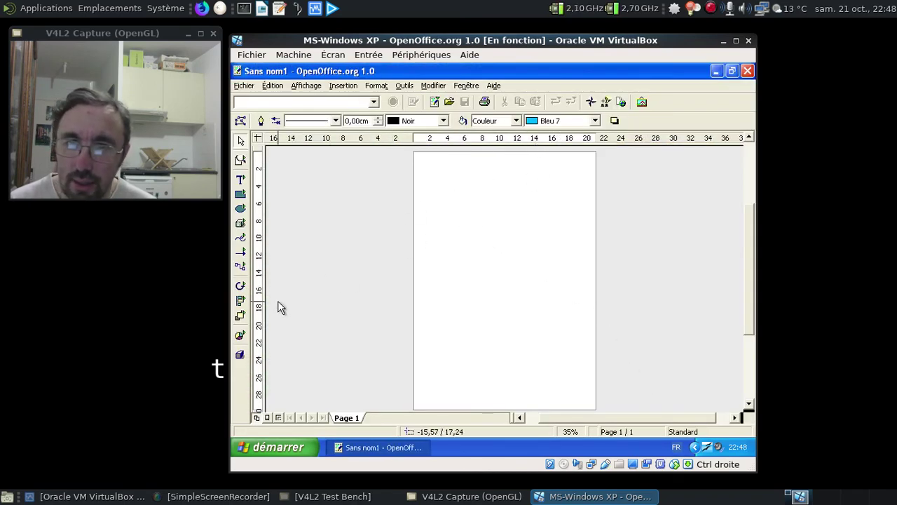
pyautogui.click(240, 355)
pyautogui.click(447, 212)
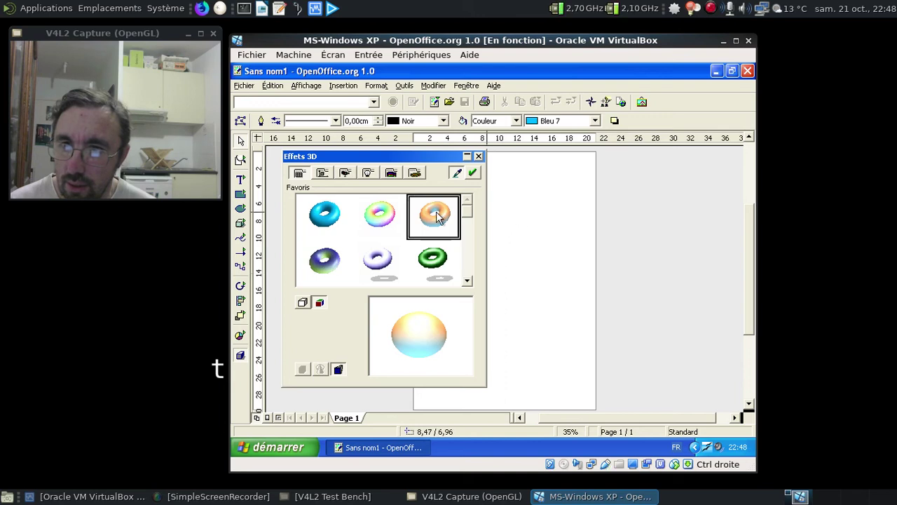
pyautogui.moveTo(387, 156); pyautogui.dragTo(478, 302)
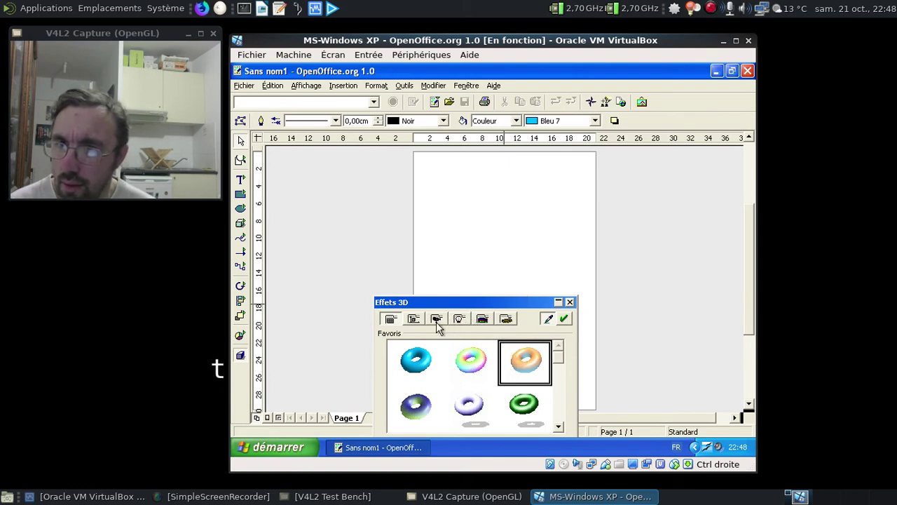
pyautogui.click(569, 302)
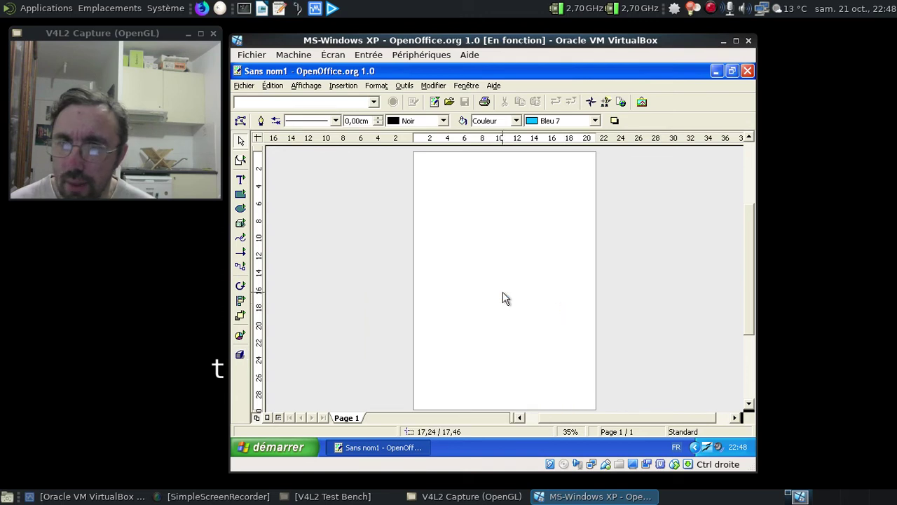
# Draw an ellipse about 8.9 × 7.9 cm in the upper middle of the page and apply the third 3D favourite to it.
pyautogui.click(245, 210)
pyautogui.moveTo(468, 210); pyautogui.dragTo(546, 279)
pyautogui.click(240, 355)
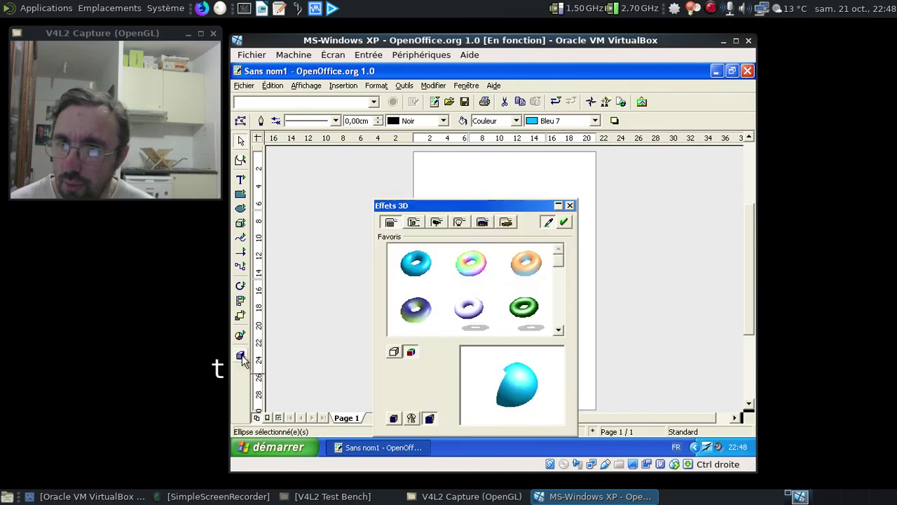
pyautogui.click(527, 271)
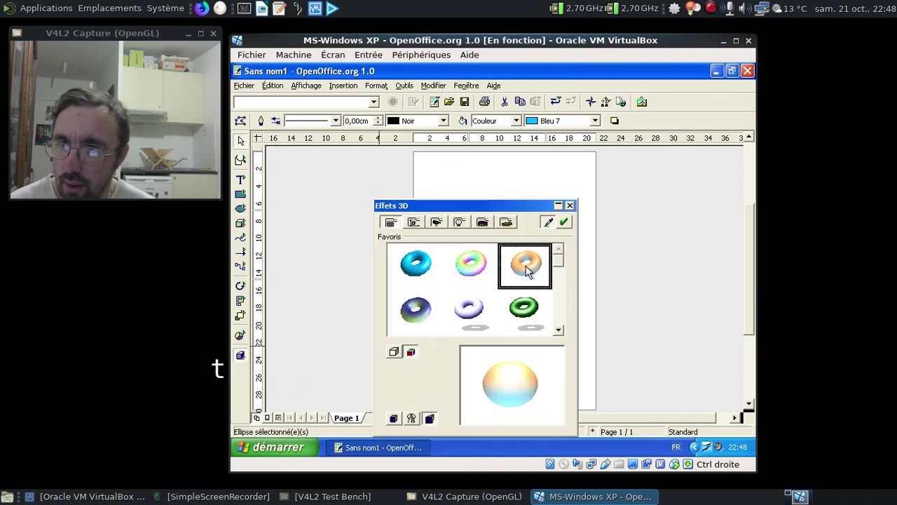
pyautogui.click(564, 223)
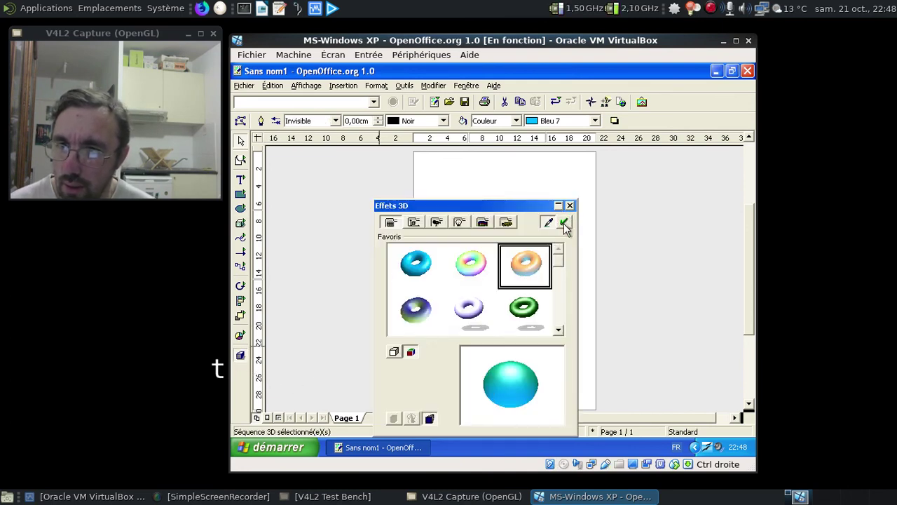
pyautogui.moveTo(534, 212); pyautogui.dragTo(391, 150)
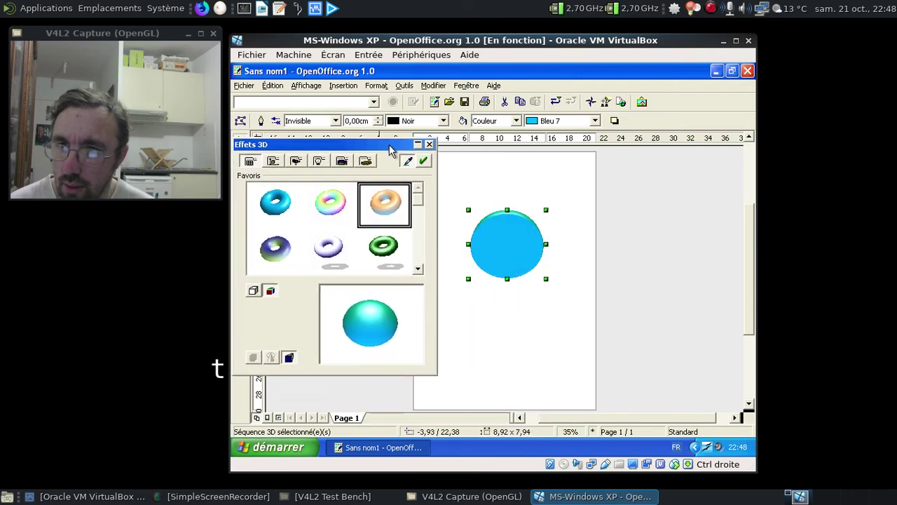
# Examine the 3D geometry settings with the wireframe preview, consult their help page, and close the 3D Effects window.
pyautogui.click(255, 293)
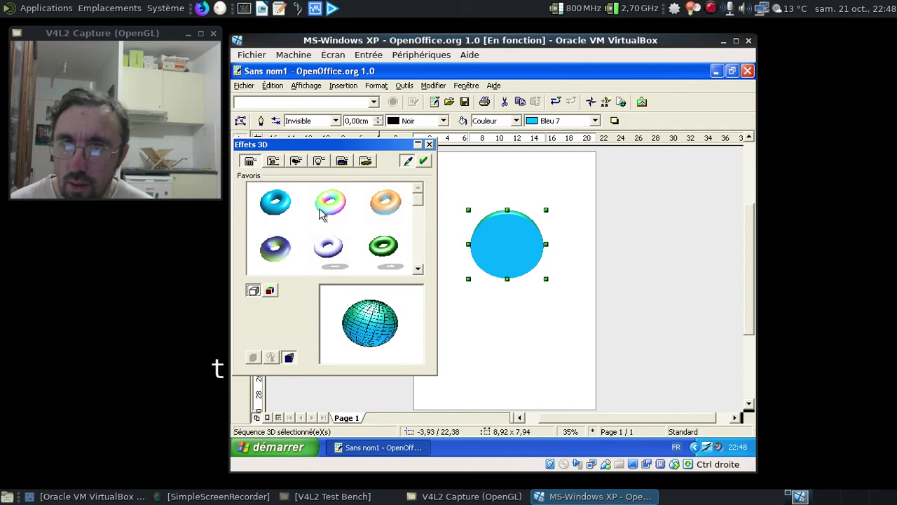
pyautogui.click(273, 161)
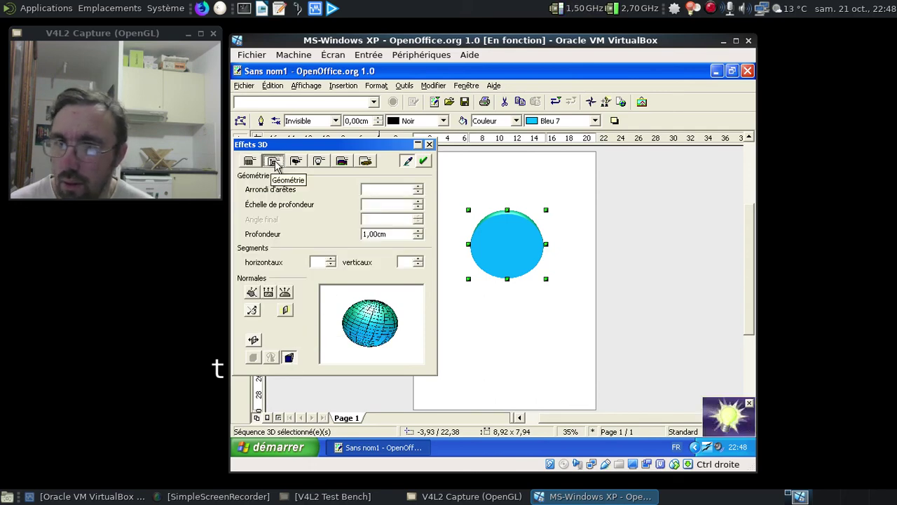
pyautogui.press('F1')
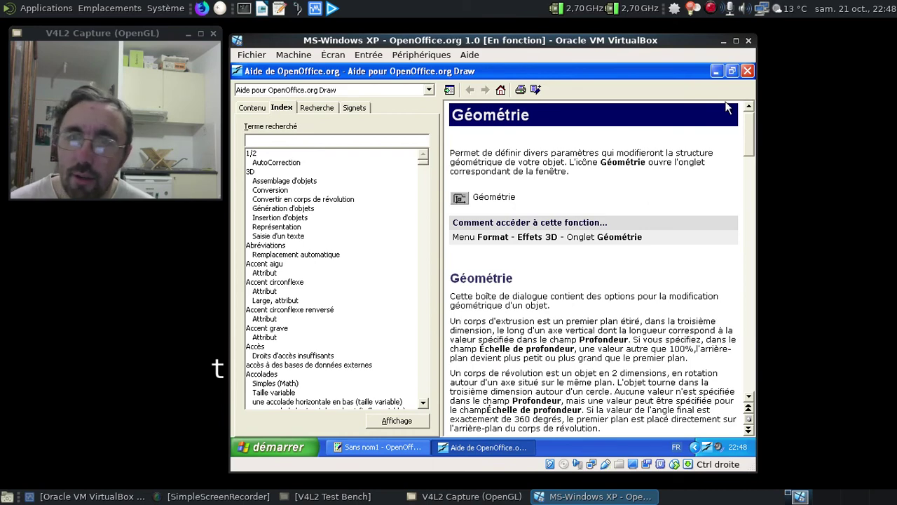
pyautogui.click(747, 71)
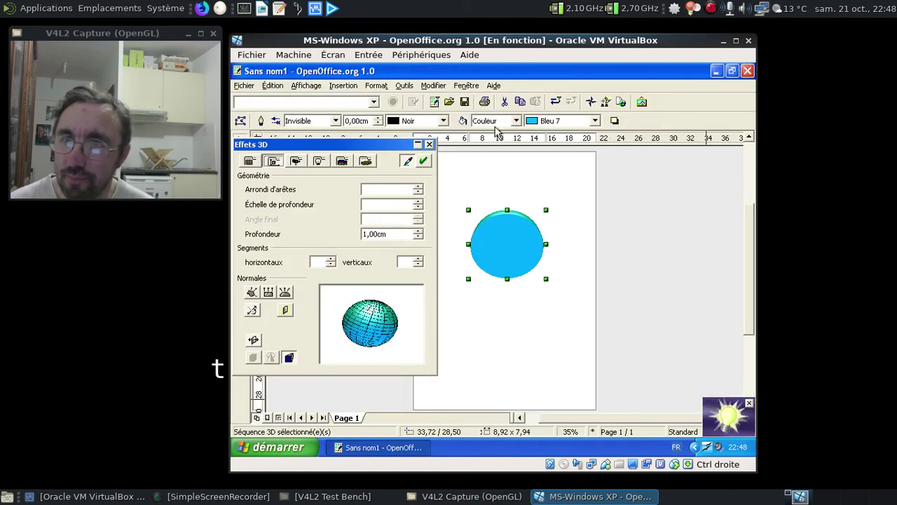
pyautogui.click(429, 145)
# Move the 3D disc slightly down the page and place a copy reduced to about 6.1 × 5.8 cm below it.
pyautogui.moveTo(524, 251); pyautogui.dragTo(519, 276)
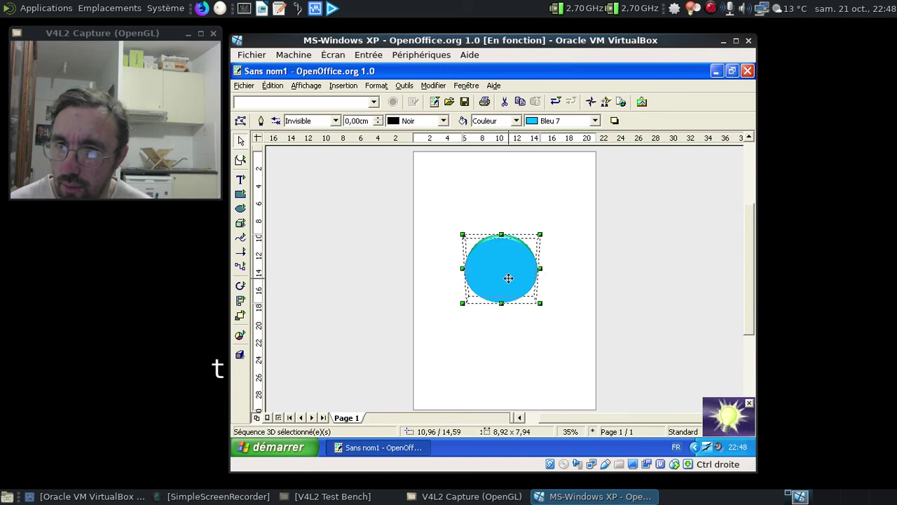
pyautogui.click(509, 284)
pyautogui.click(509, 284)
pyautogui.moveTo(490, 264); pyautogui.dragTo(504, 332)
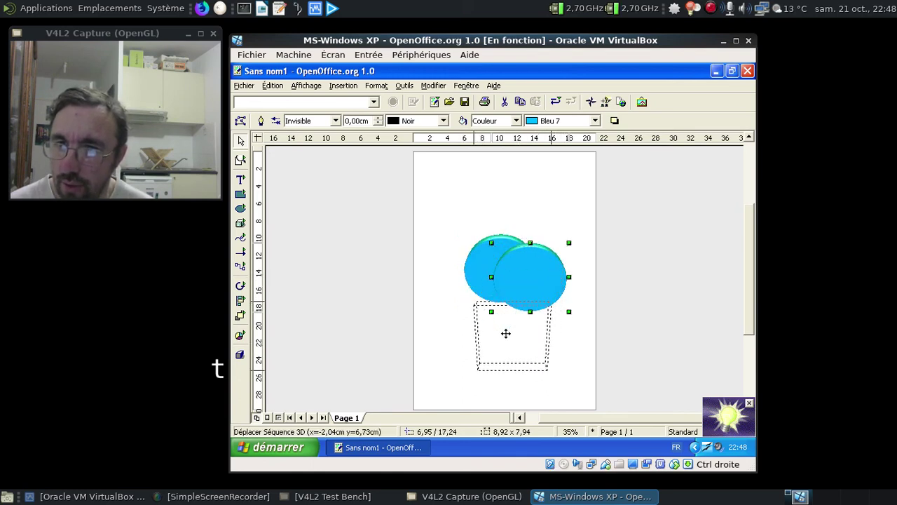
pyautogui.moveTo(550, 301); pyautogui.dragTo(547, 336)
# Apply the 3D effect Favori 5 to the smaller disc.
pyautogui.rightClick(548, 337)
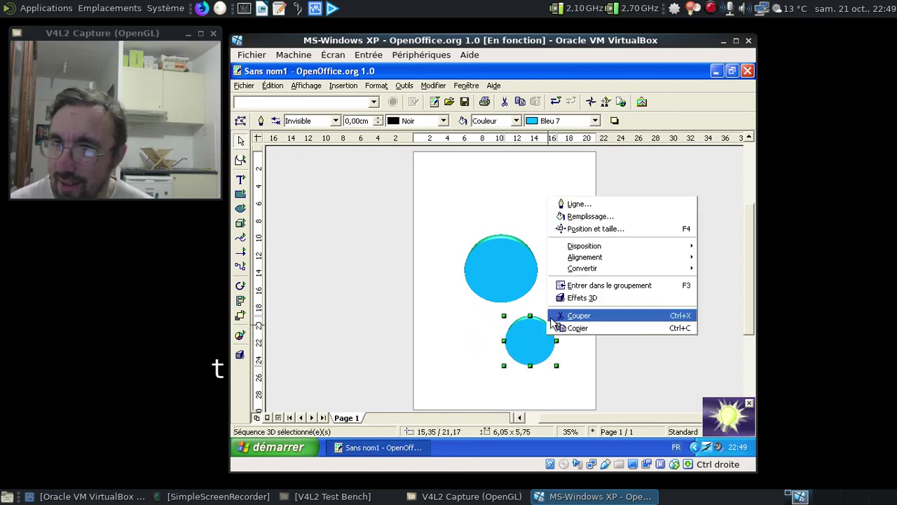
pyautogui.moveTo(595, 271)
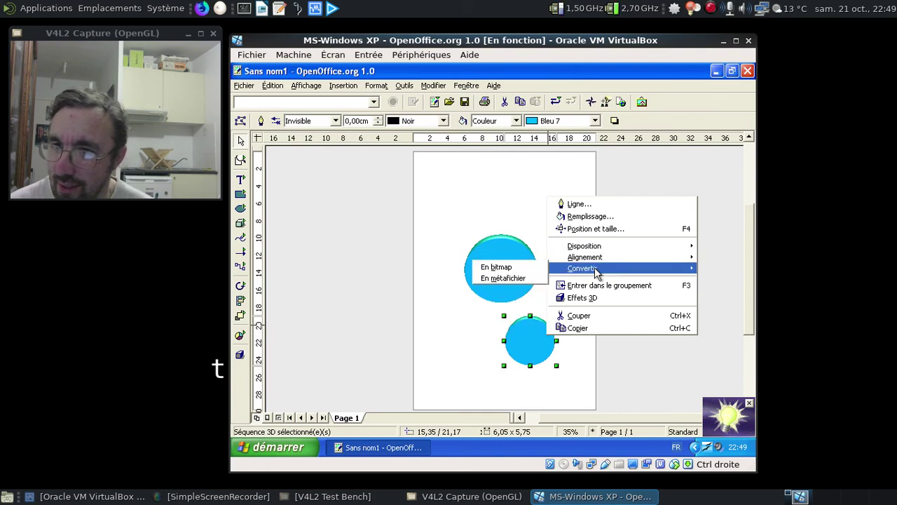
pyautogui.click(589, 298)
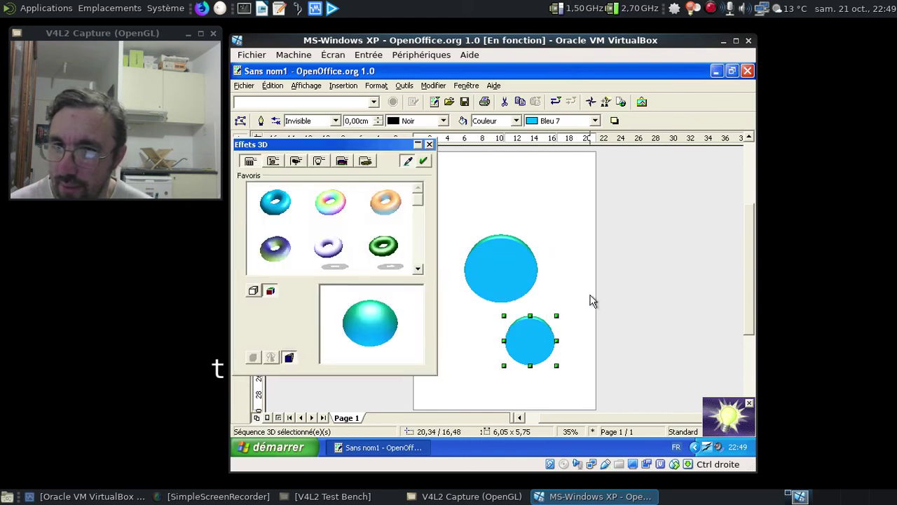
pyautogui.click(319, 252)
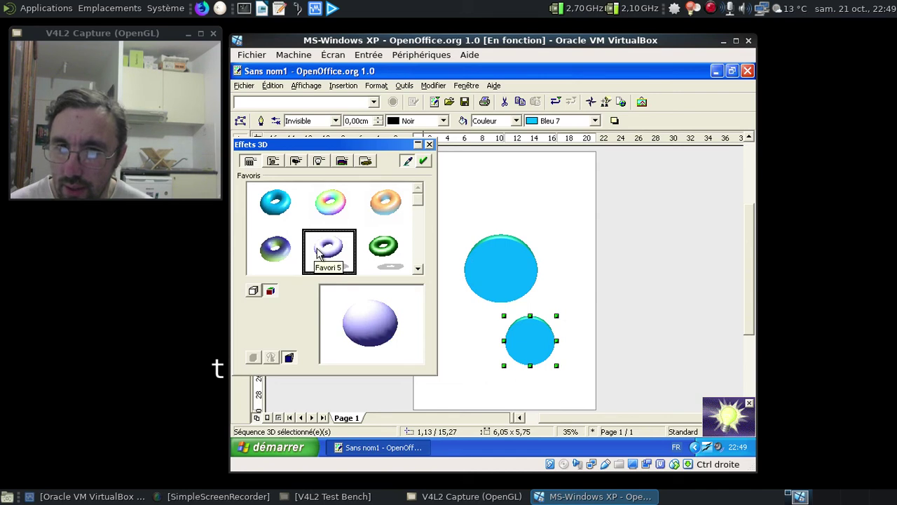
pyautogui.doubleClick(332, 265)
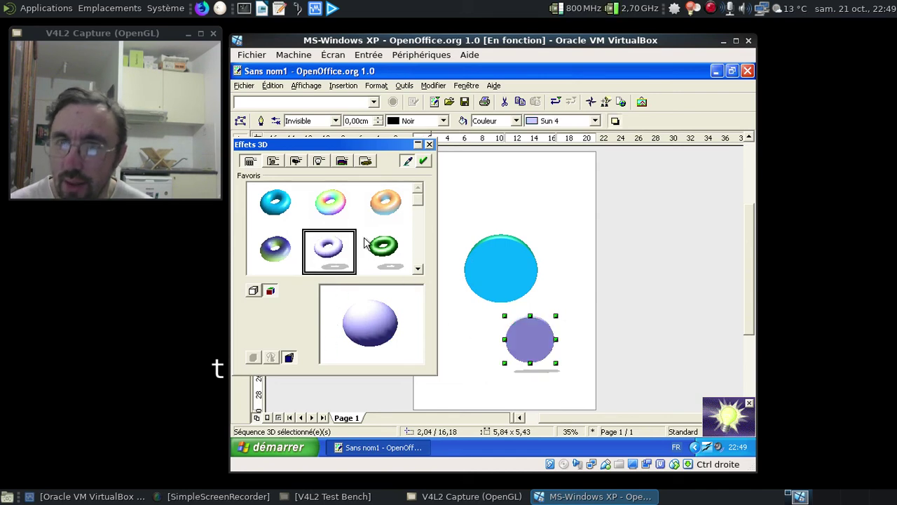
# Look through the smaller disc's material, texture and lighting settings, and apply the lighting with the eighth light source selected.
pyautogui.click(360, 162)
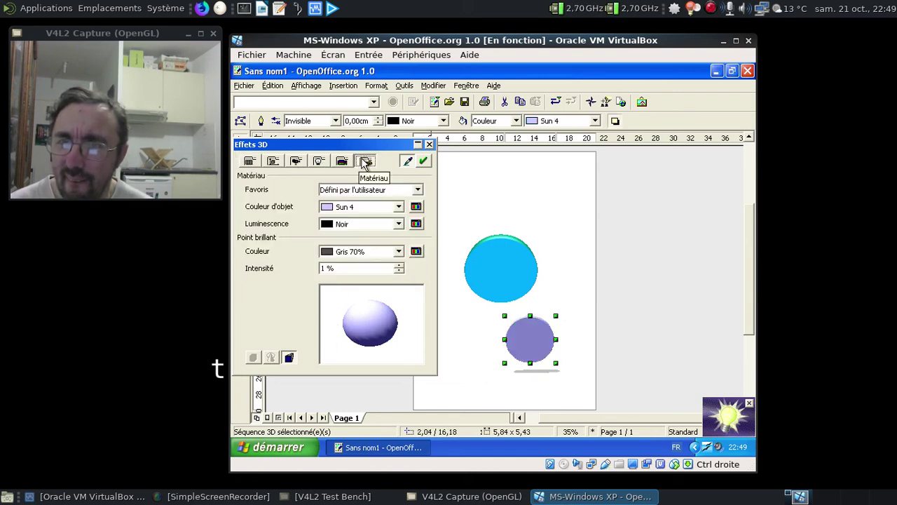
pyautogui.click(343, 161)
pyautogui.click(318, 161)
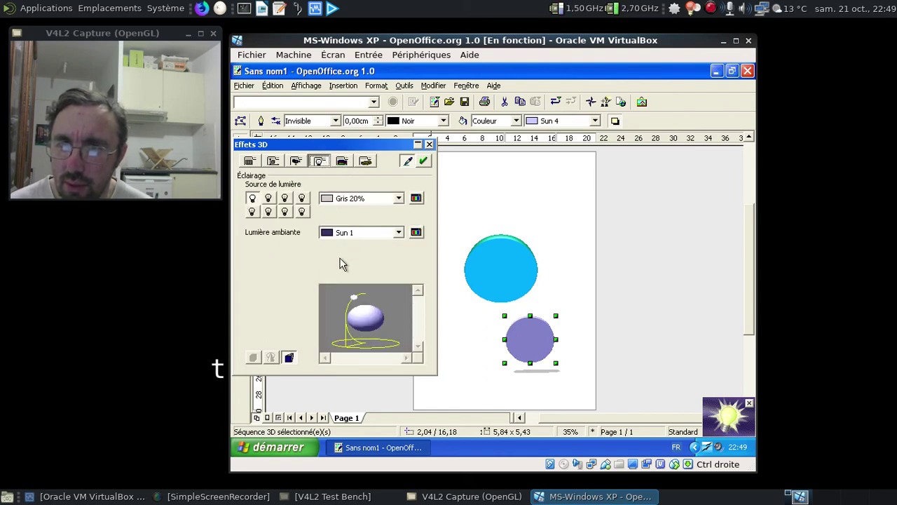
pyautogui.click(302, 211)
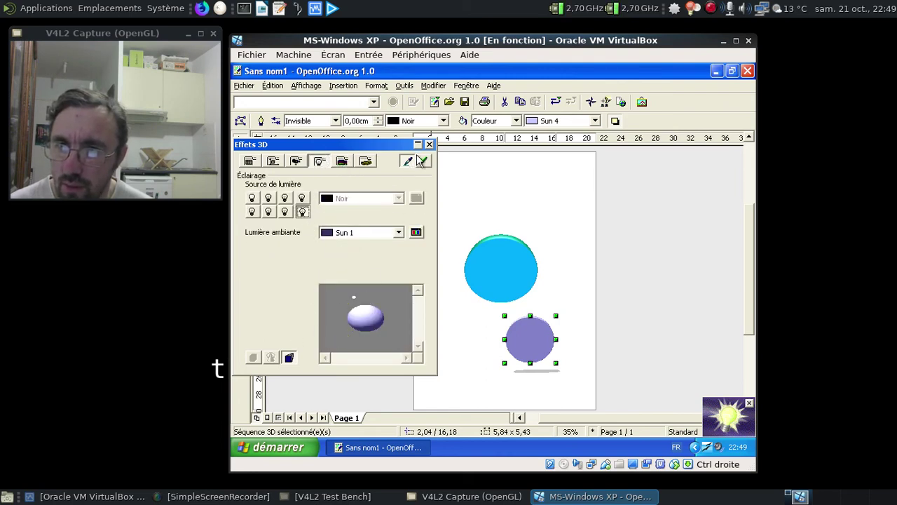
pyautogui.click(424, 162)
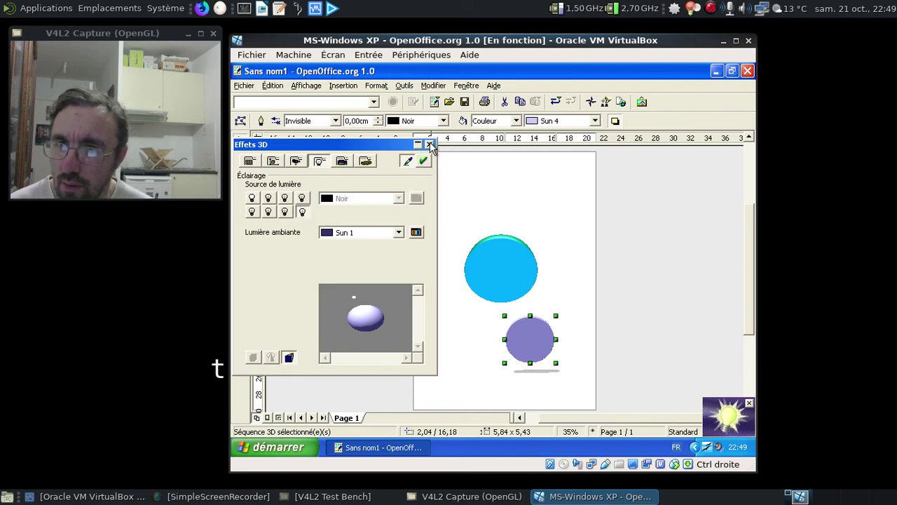
pyautogui.click(430, 145)
# Rotate the smaller disc in 3D so that it tilts, and deselect it.
pyautogui.click(527, 334)
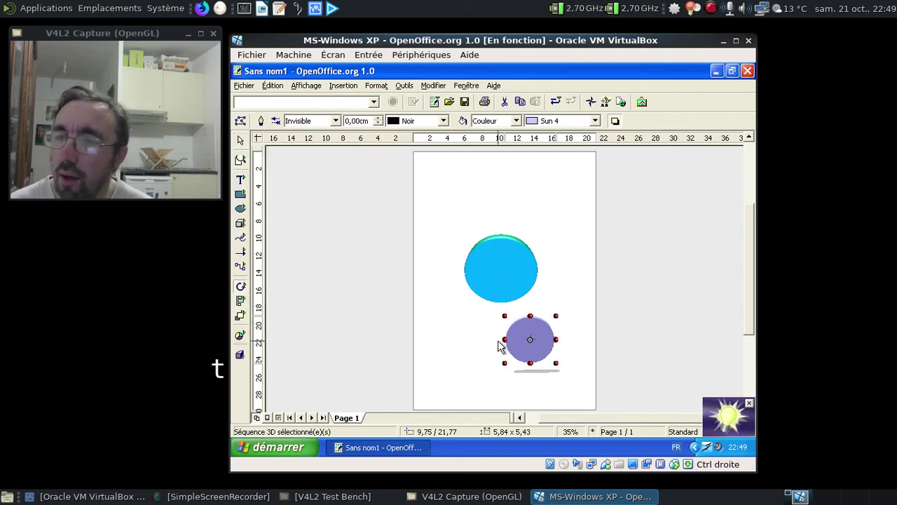
pyautogui.moveTo(503, 340); pyautogui.dragTo(531, 350)
pyautogui.click(564, 289)
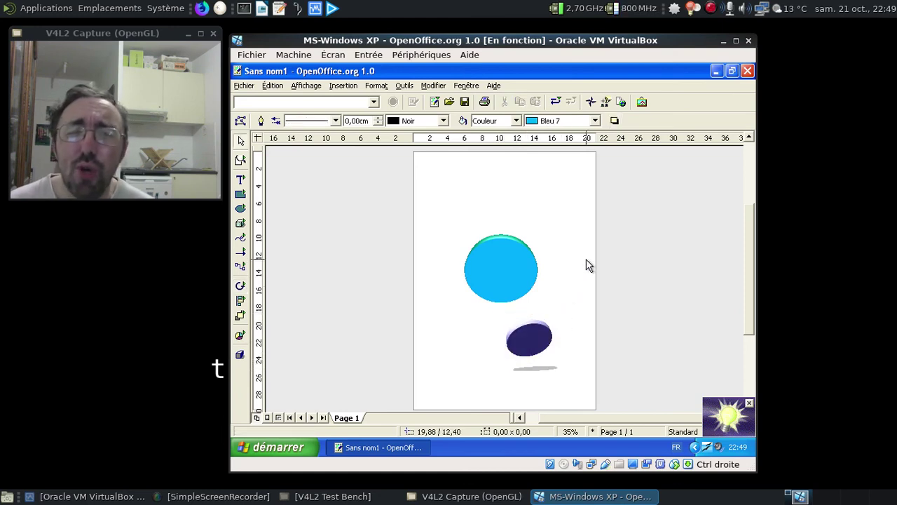
# Close the drawing without saving and create a new text document with the quickstarter.
pyautogui.click(748, 71)
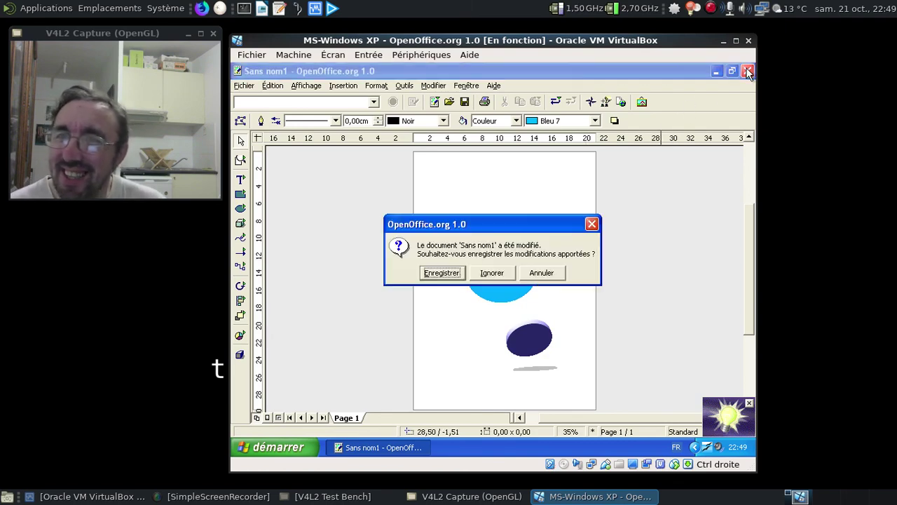
pyautogui.click(493, 274)
pyautogui.rightClick(704, 441)
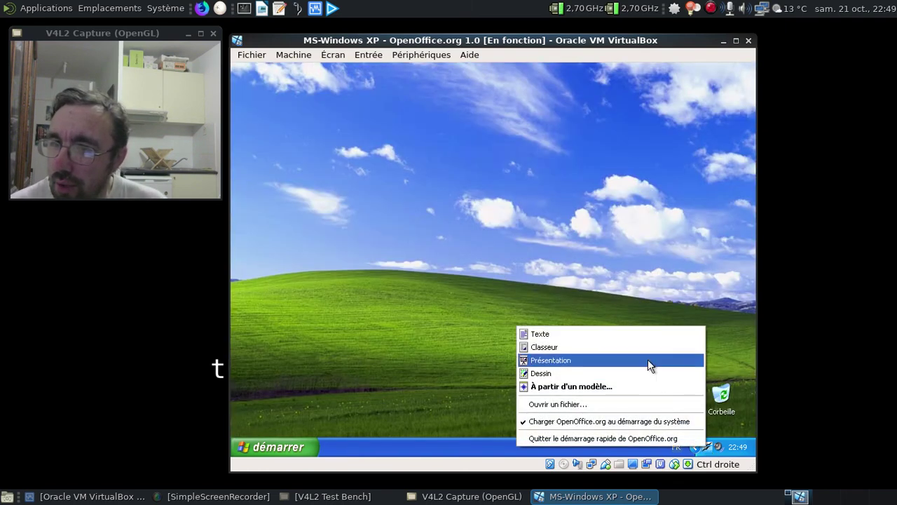
pyautogui.click(631, 336)
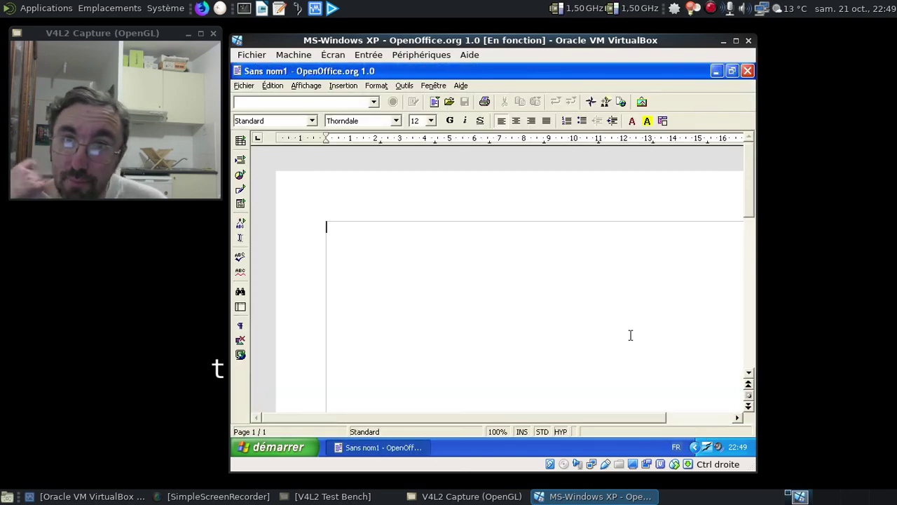
# Start the letter AutoPilot and set up a commercial letter in the Classique style with no logo.
pyautogui.click(244, 85)
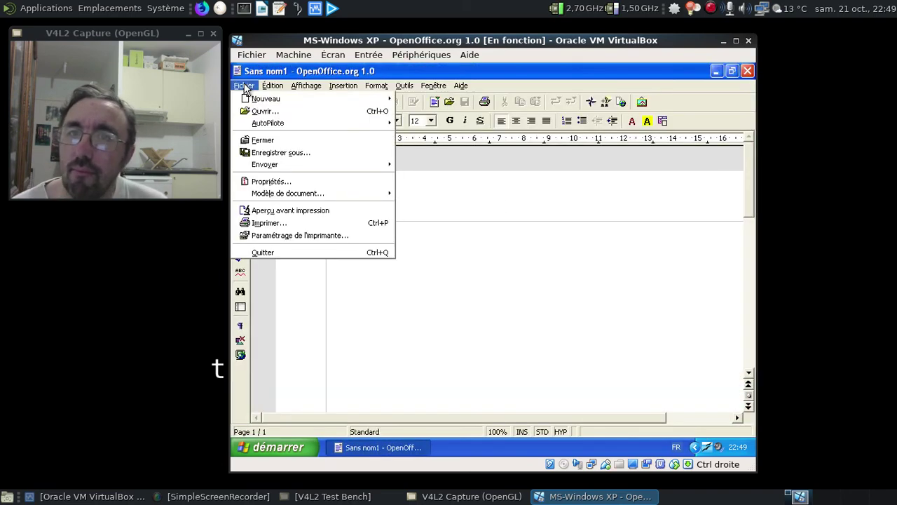
pyautogui.moveTo(257, 126)
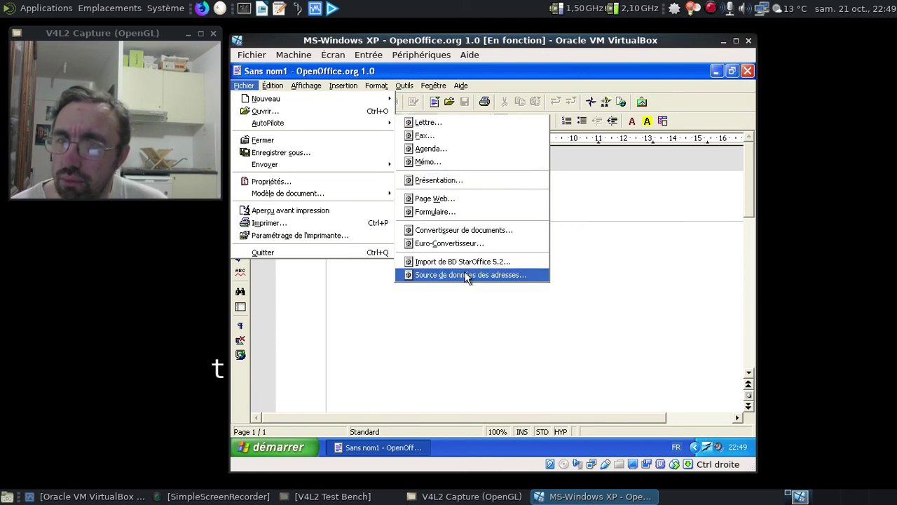
pyautogui.click(454, 126)
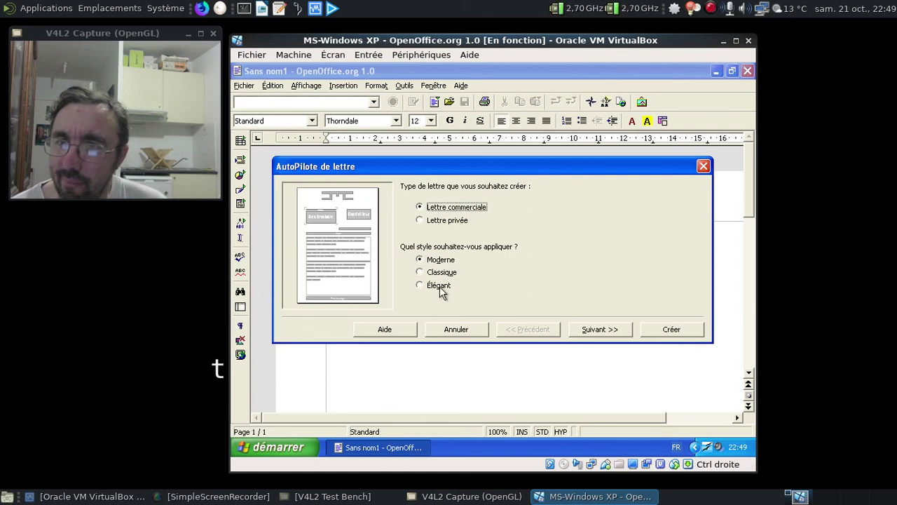
pyautogui.click(441, 275)
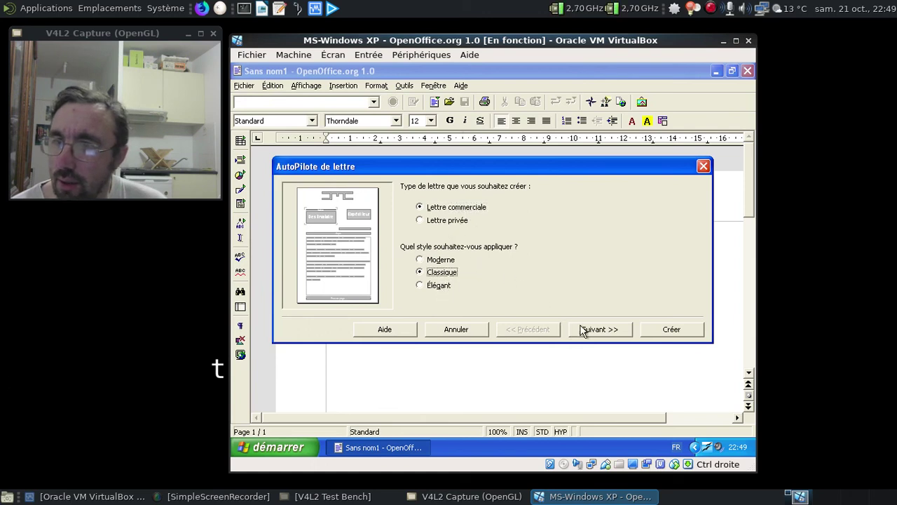
pyautogui.click(596, 328)
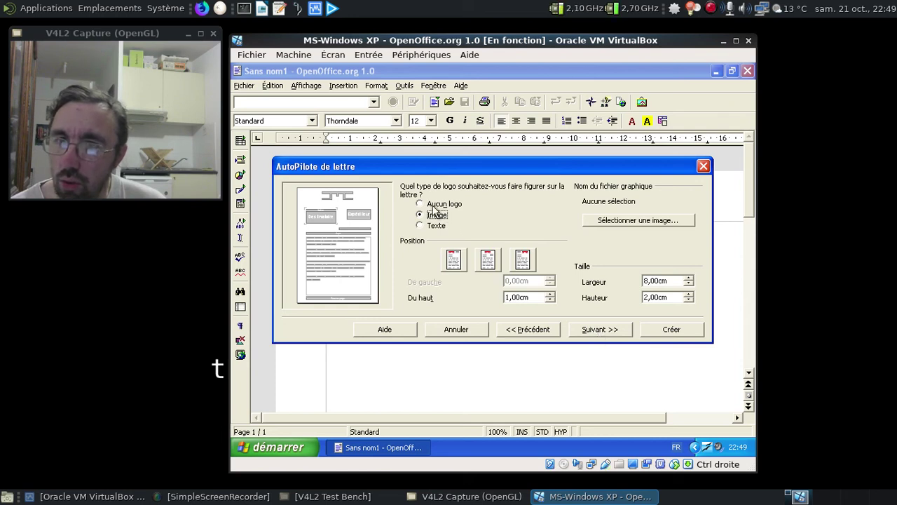
pyautogui.click(433, 204)
pyautogui.click(601, 330)
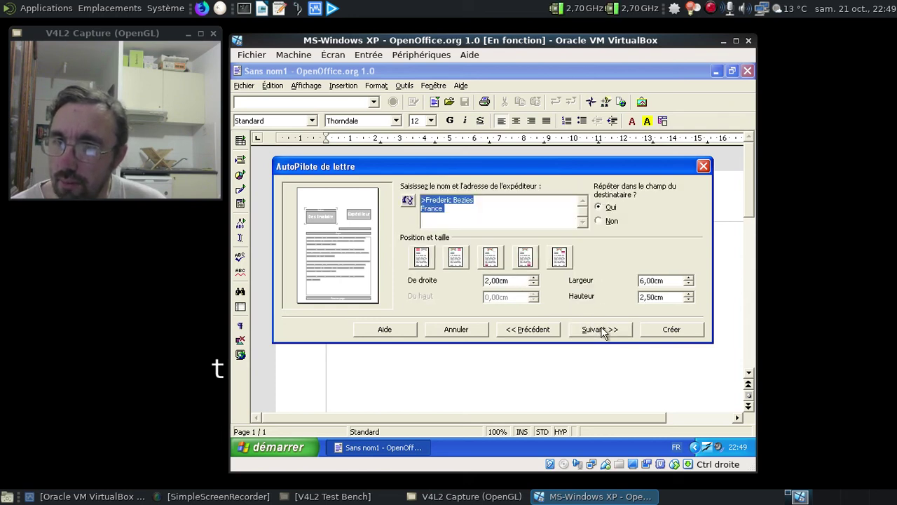
# Accept the default sender, recipient, footer and remaining layout settings, and create the letter with the template name lettre.
pyautogui.click(601, 329)
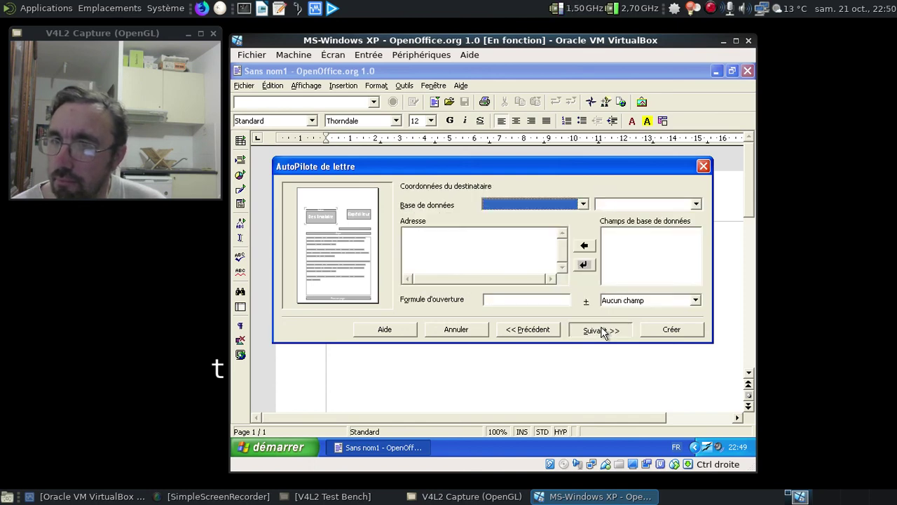
pyautogui.click(601, 330)
pyautogui.click(602, 330)
pyautogui.click(601, 330)
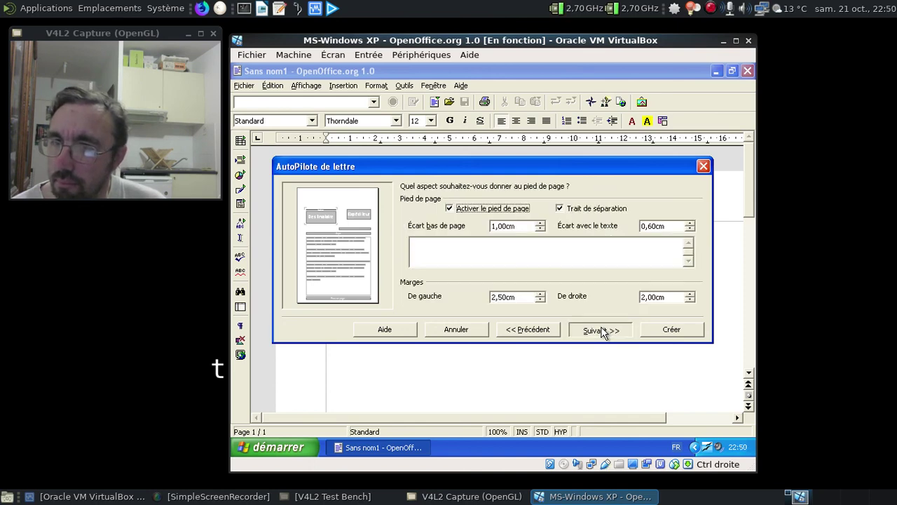
pyautogui.click(602, 330)
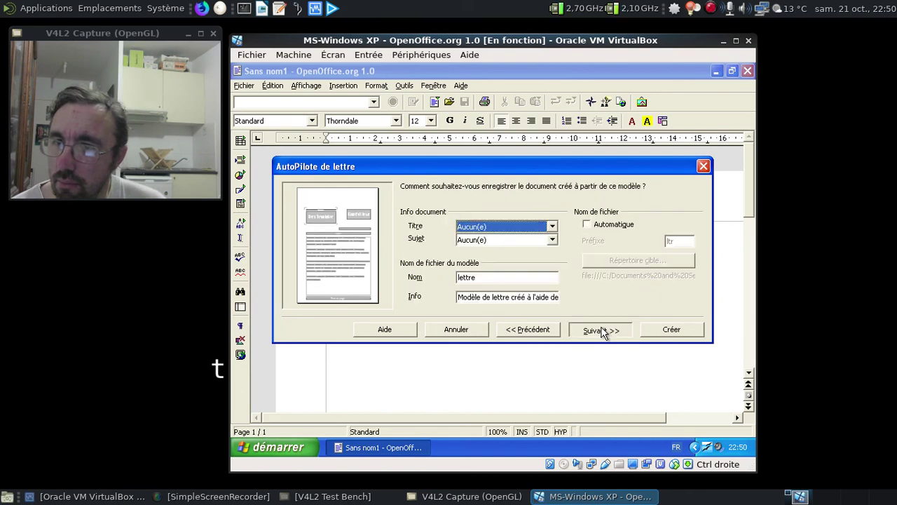
pyautogui.click(602, 330)
pyautogui.click(668, 334)
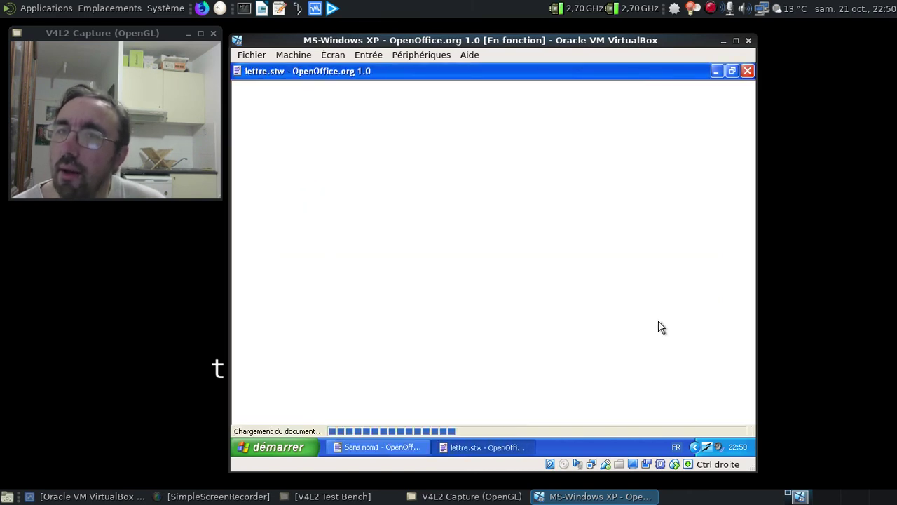
# Look over the body of the generated letter and close it without saving.
pyautogui.click(476, 242)
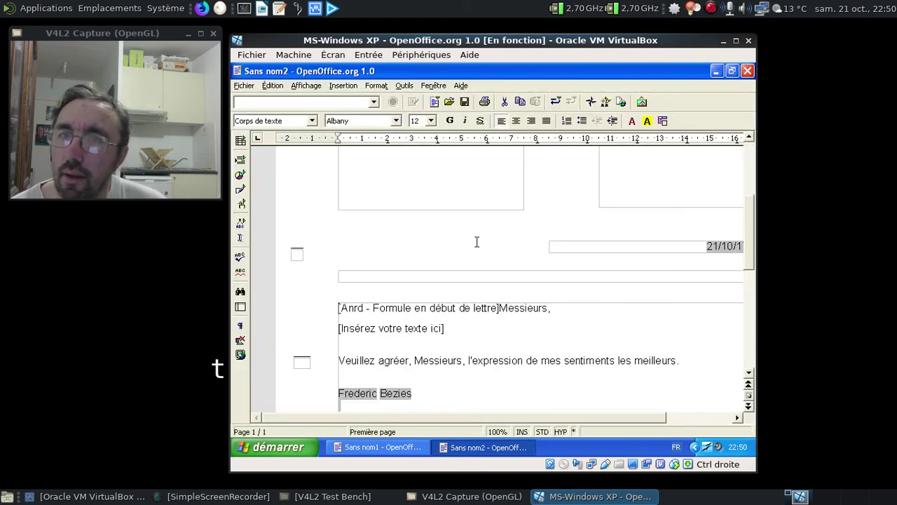
pyautogui.moveTo(747, 246)
pyautogui.mouseDown()
pyautogui.moveTo(748, 329)
pyautogui.moveTo(748, 197)
pyautogui.moveTo(748, 258)
pyautogui.mouseUp()
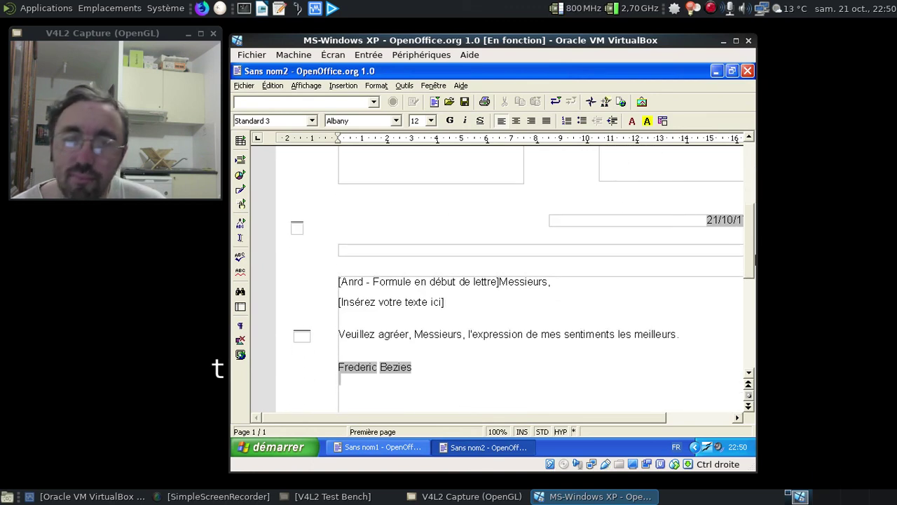
pyautogui.click(747, 71)
pyautogui.click(506, 273)
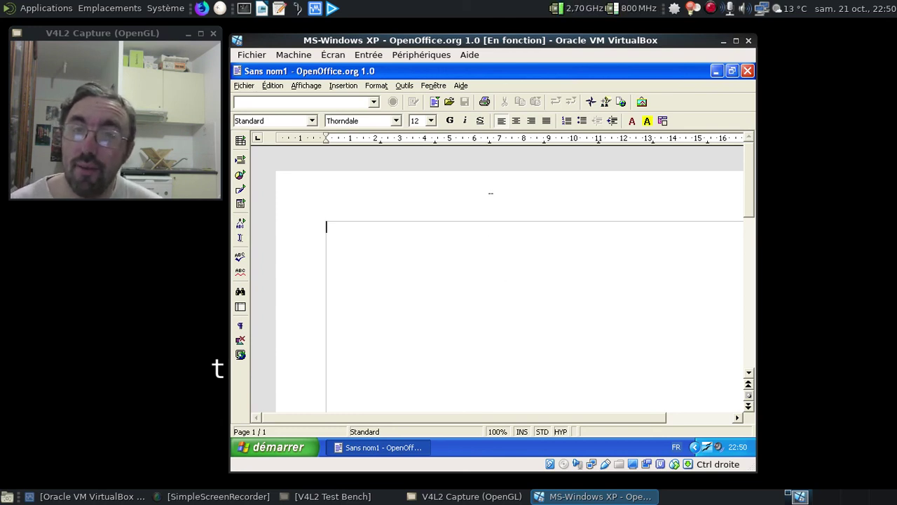
# Switch to LibreOffice Writer on the host and create a document from the CV template in the template manager.
pyautogui.click(261, 7)
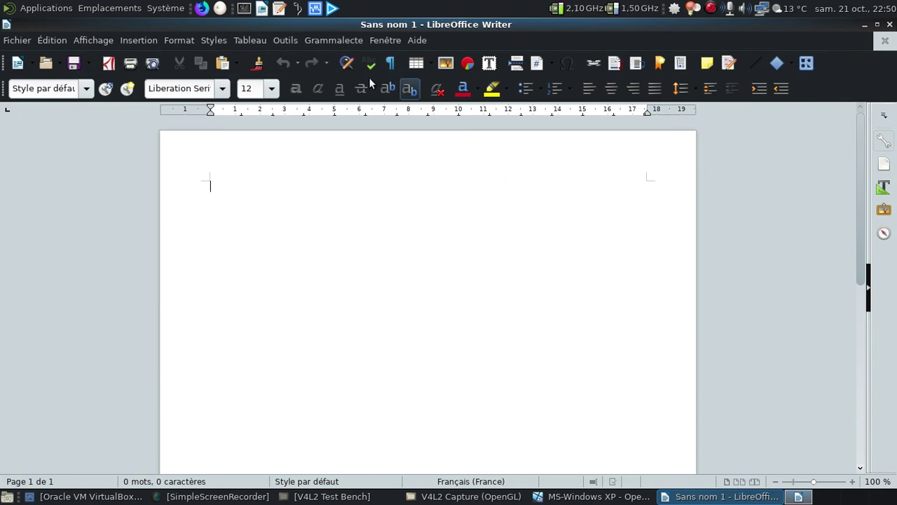
pyautogui.click(15, 40)
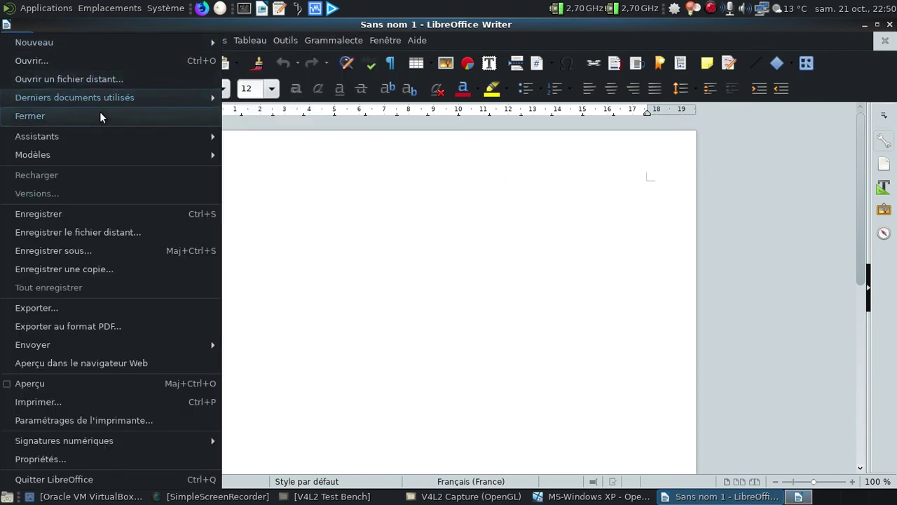
pyautogui.moveTo(136, 161)
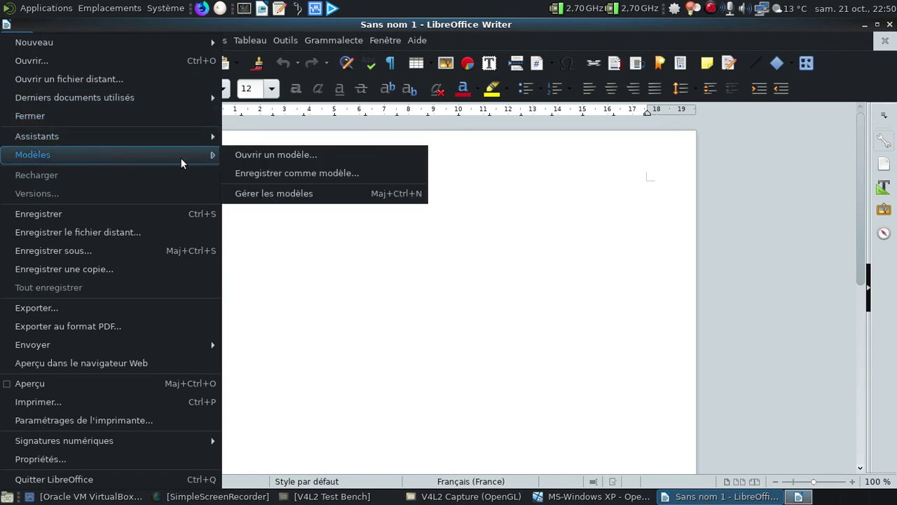
pyautogui.click(300, 193)
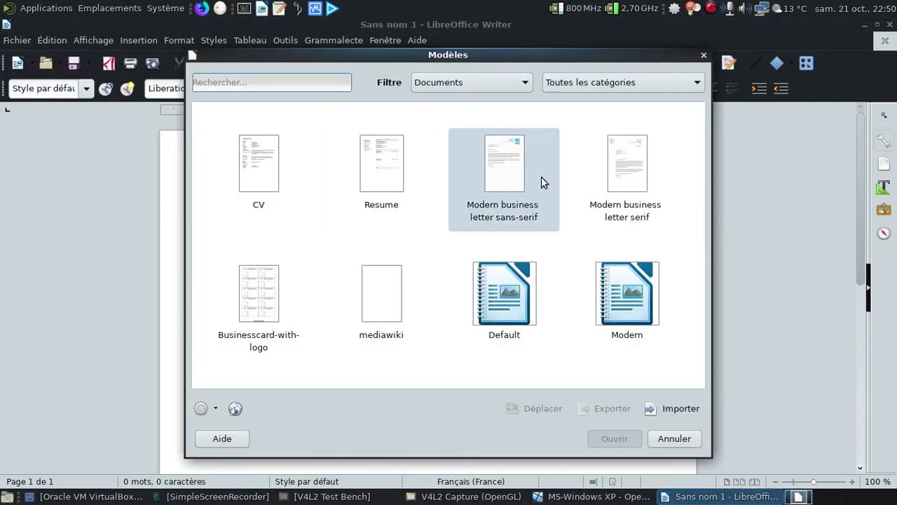
pyautogui.click(305, 186)
pyautogui.click(625, 439)
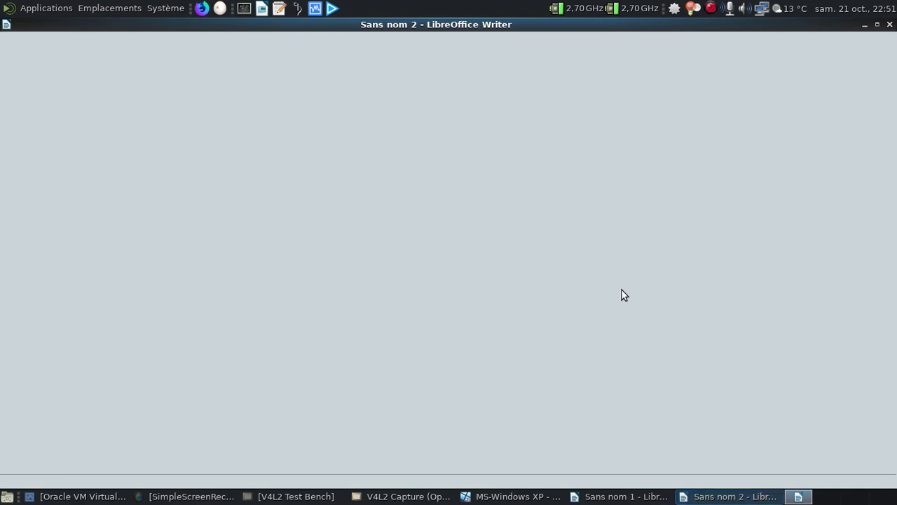
# Look through the CV document, close both LibreOffice Writer documents and return to the Windows XP virtual machine.
pyautogui.scroll(-2, 723, 211)
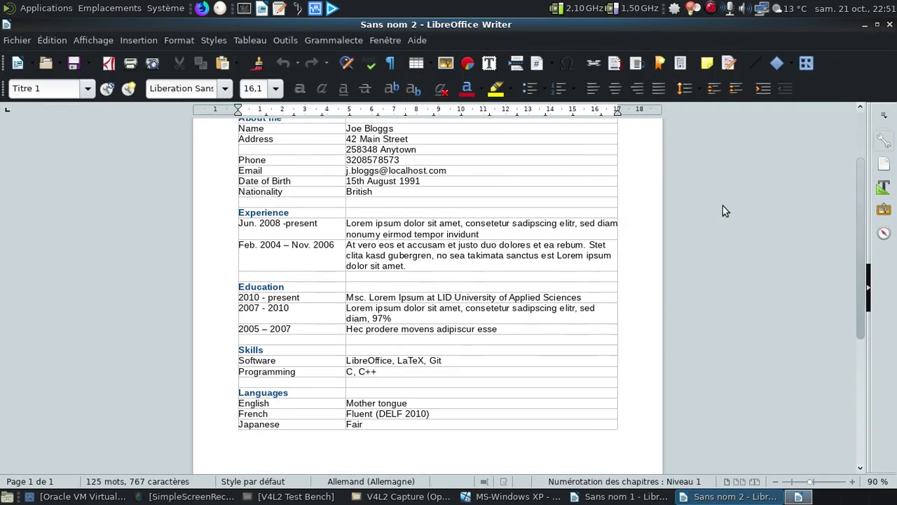
pyautogui.scroll(-6, 723, 206)
pyautogui.scroll(7, 722, 206)
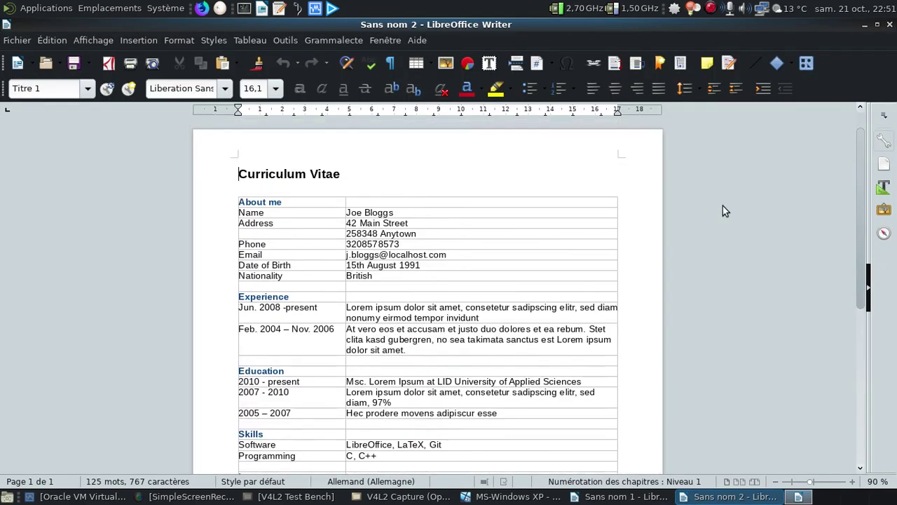
pyautogui.click(890, 25)
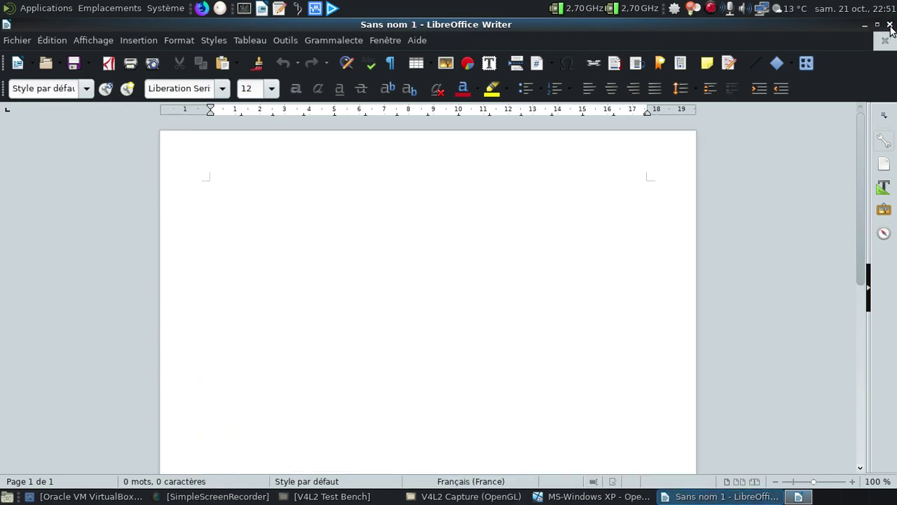
pyautogui.click(890, 25)
pyautogui.click(476, 71)
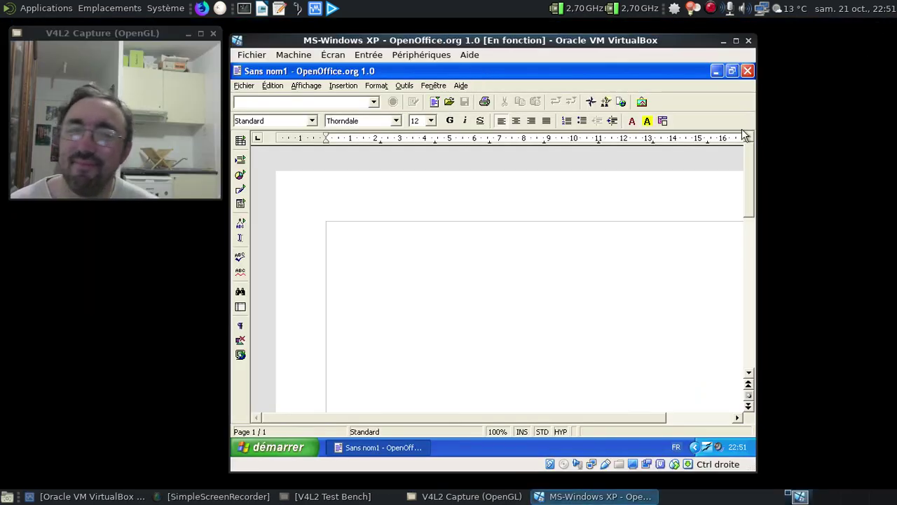
# Close the blank OpenOffice.org text document and shut down Windows XP.
pyautogui.click(748, 72)
pyautogui.click(263, 448)
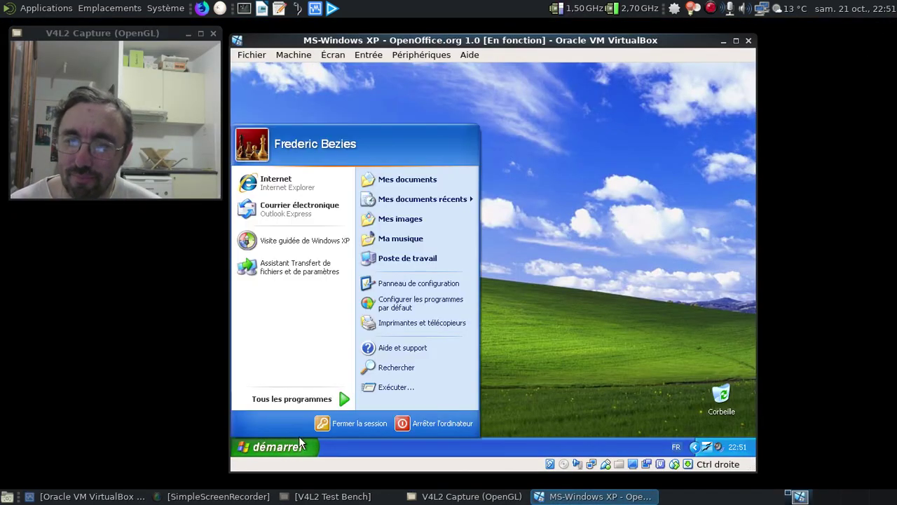
pyautogui.click(419, 424)
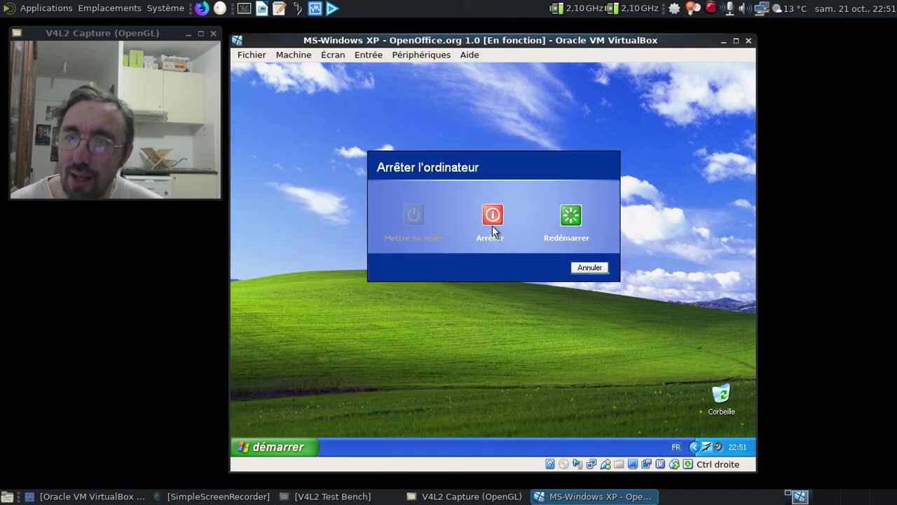
pyautogui.click(492, 227)
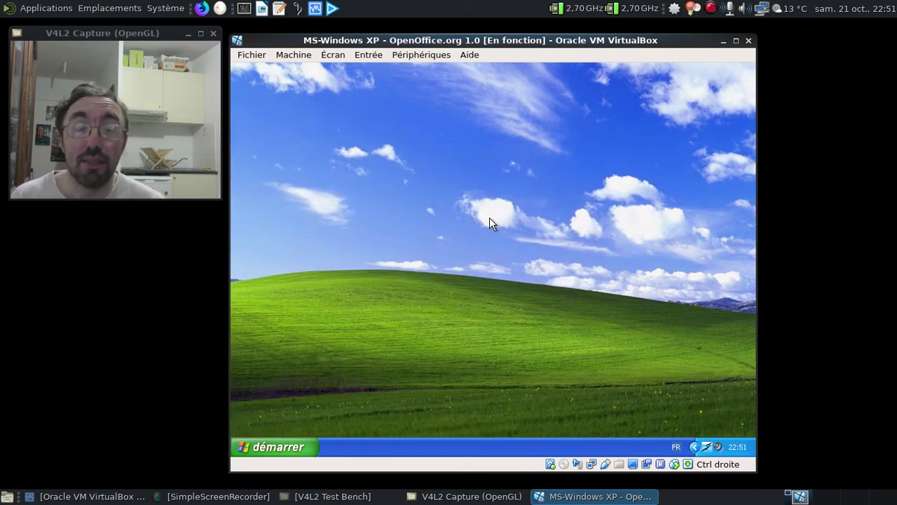